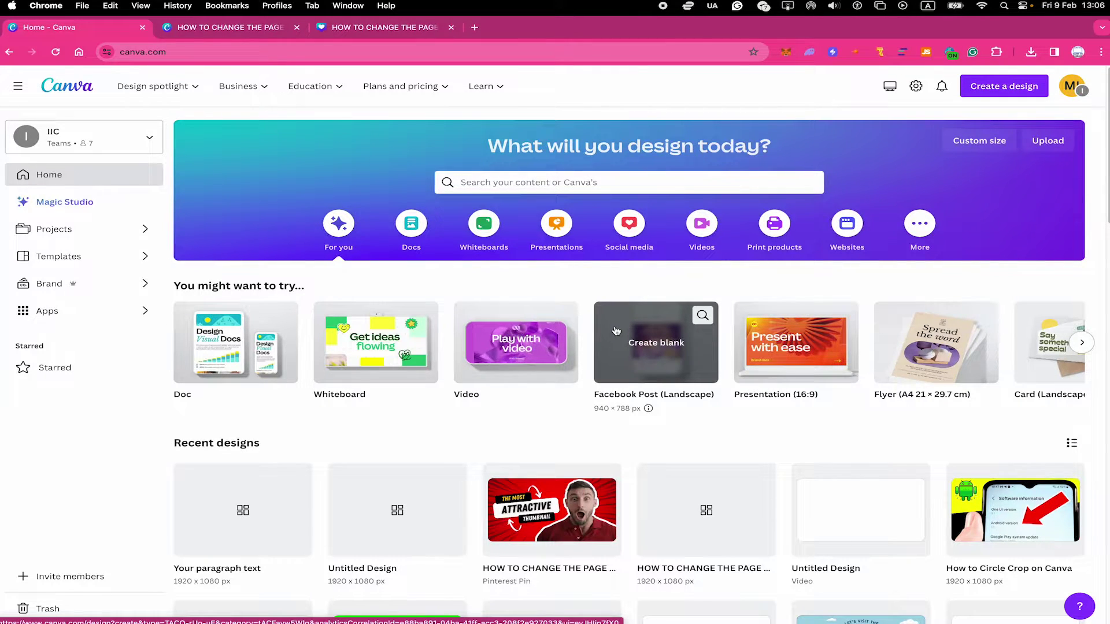
Create a new custom-size design of 1920 × 1080 px.
click(556, 286)
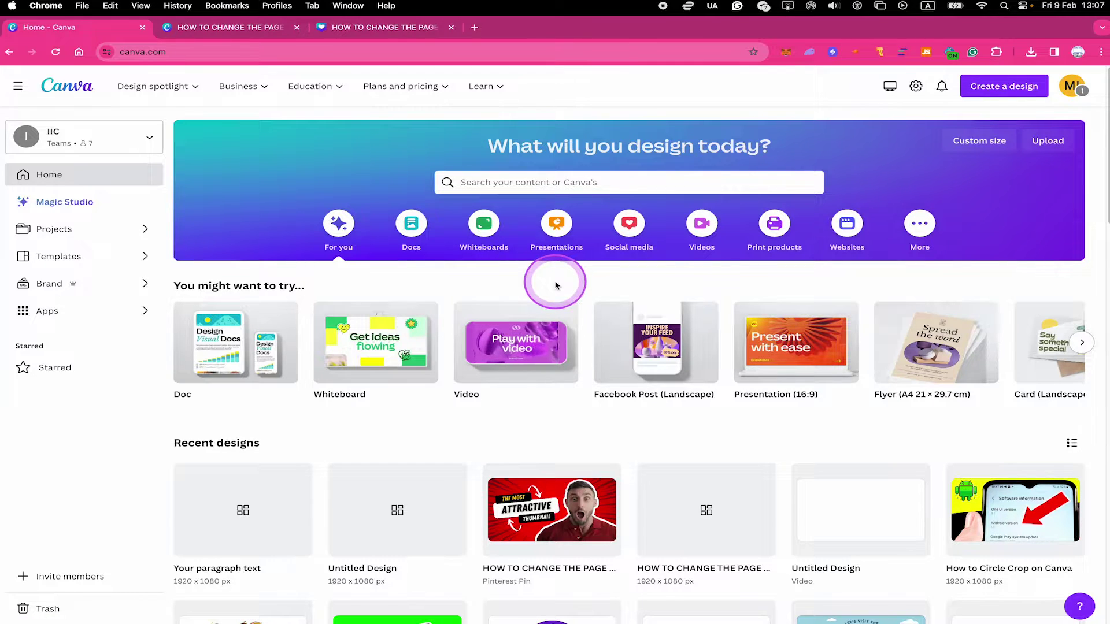
click(1011, 94)
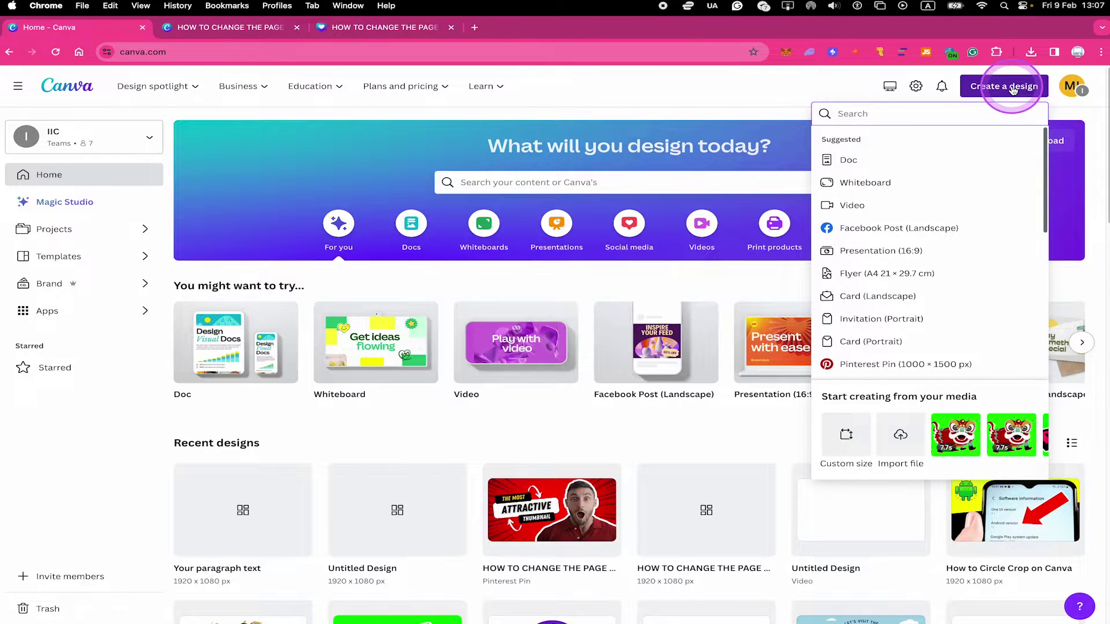
click(861, 433)
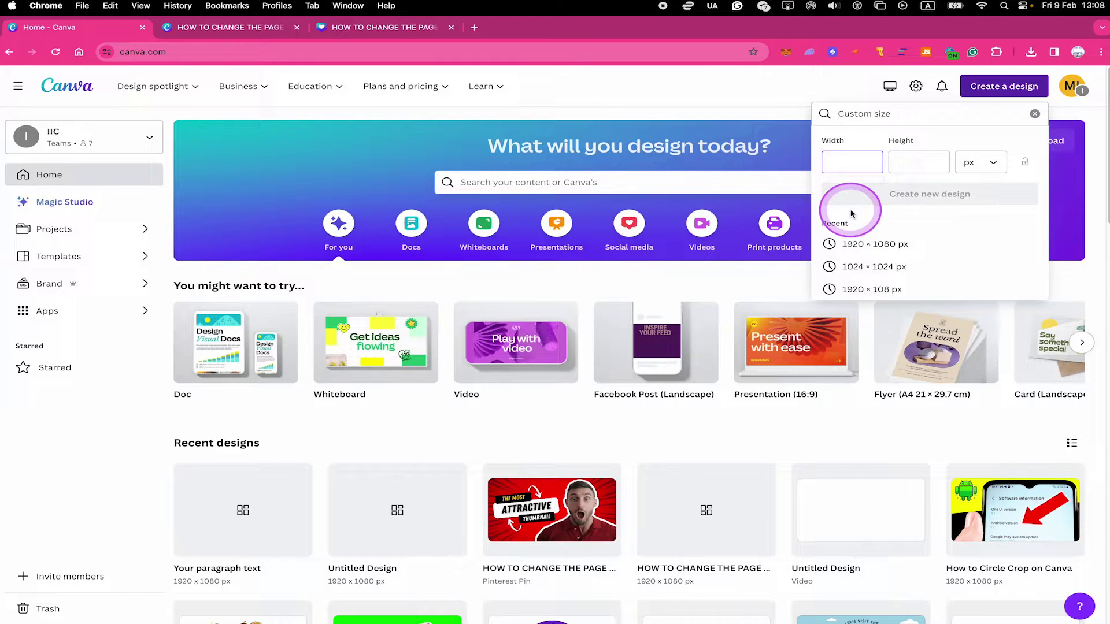
text(1920)
key(Tab)
text(1080)
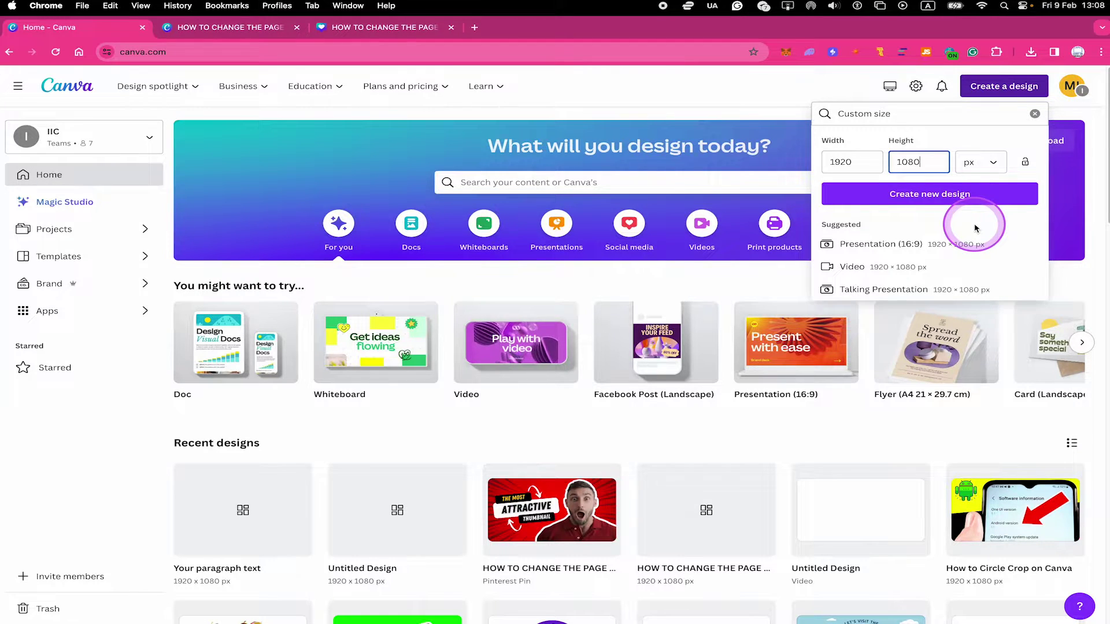
click(964, 194)
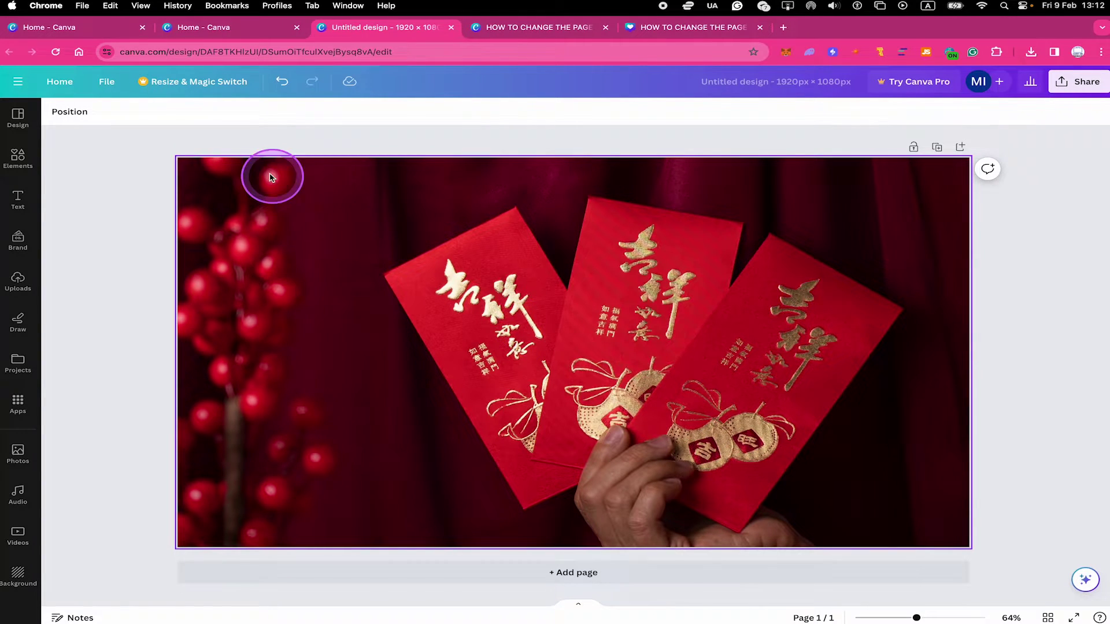
Open the Resize & Magic Switch menu to review the resize options.
click(197, 83)
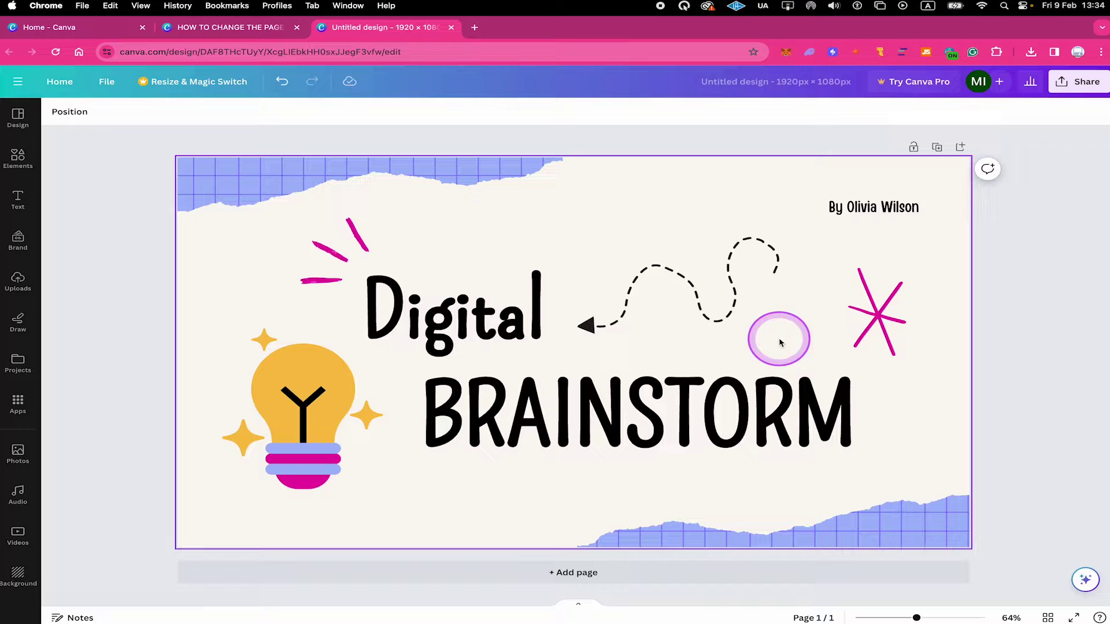
From the Home page, create a new custom portrait design of 1080 × 1920 px.
click(95, 27)
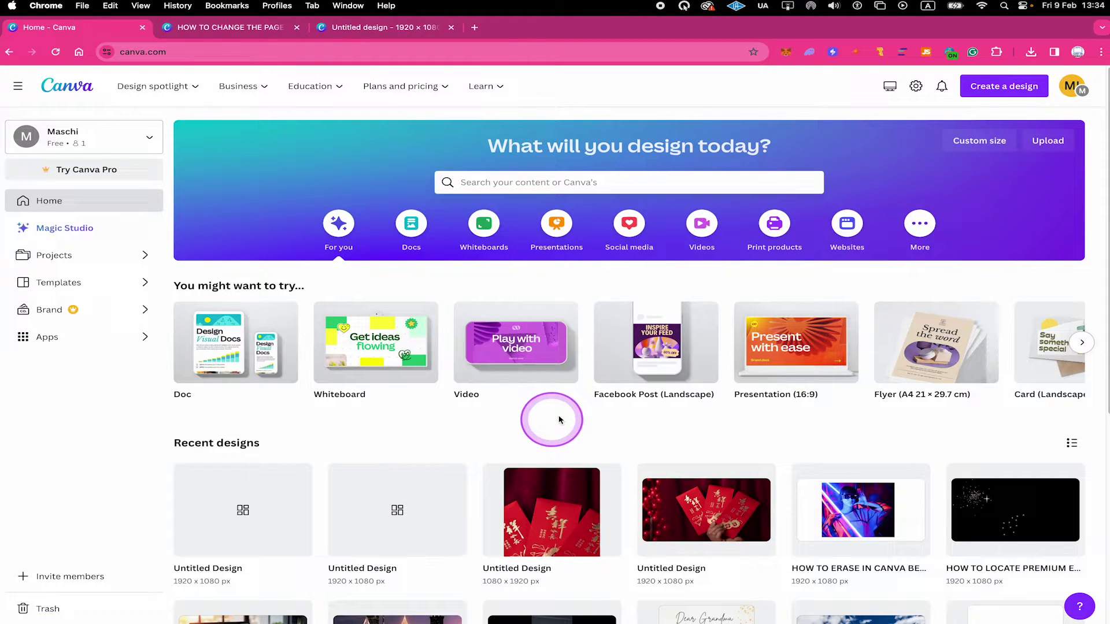
click(1005, 89)
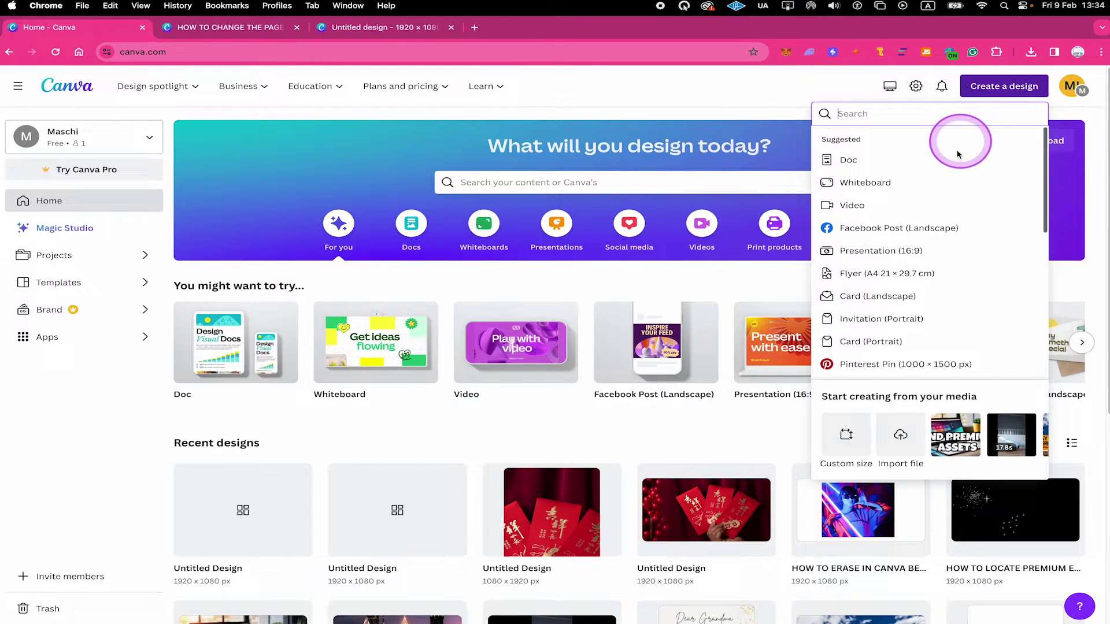
click(845, 436)
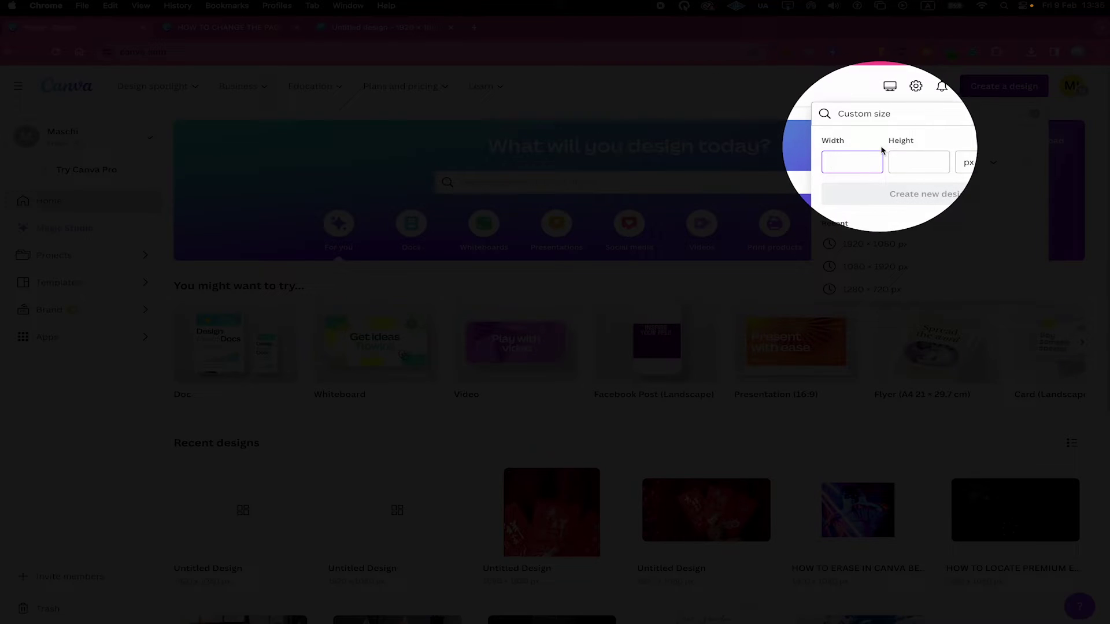
click(468, 511)
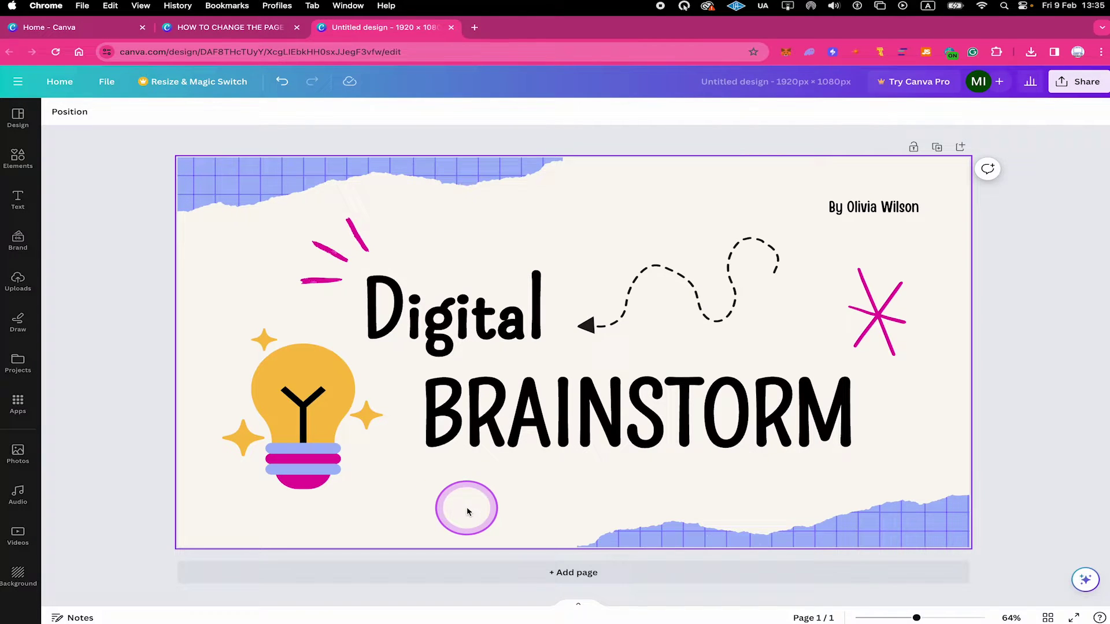
click(851, 148)
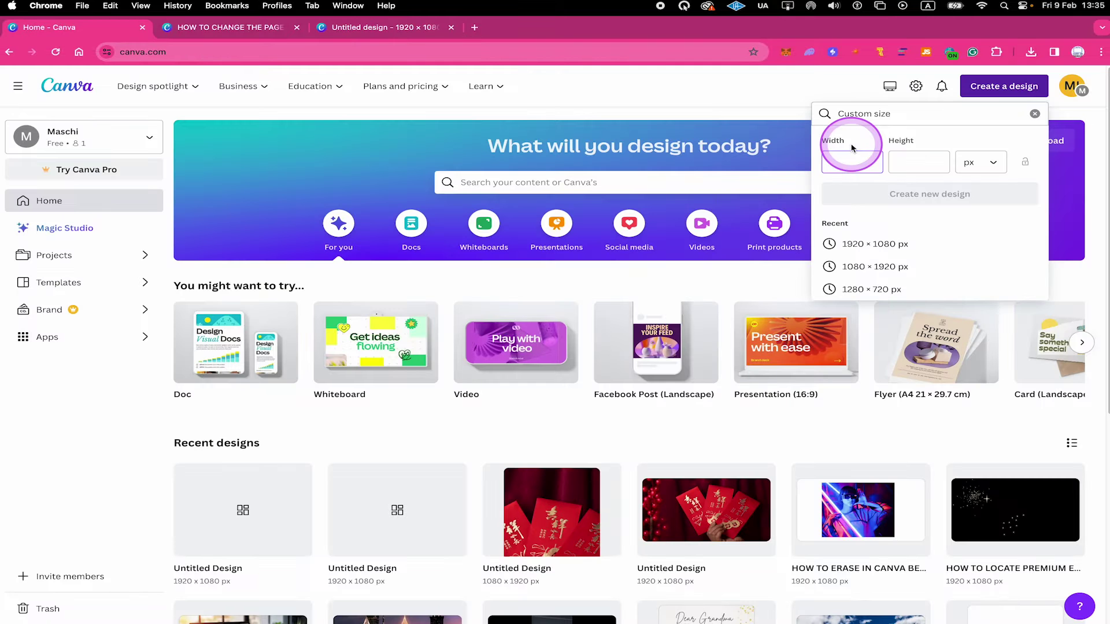
text(1080)
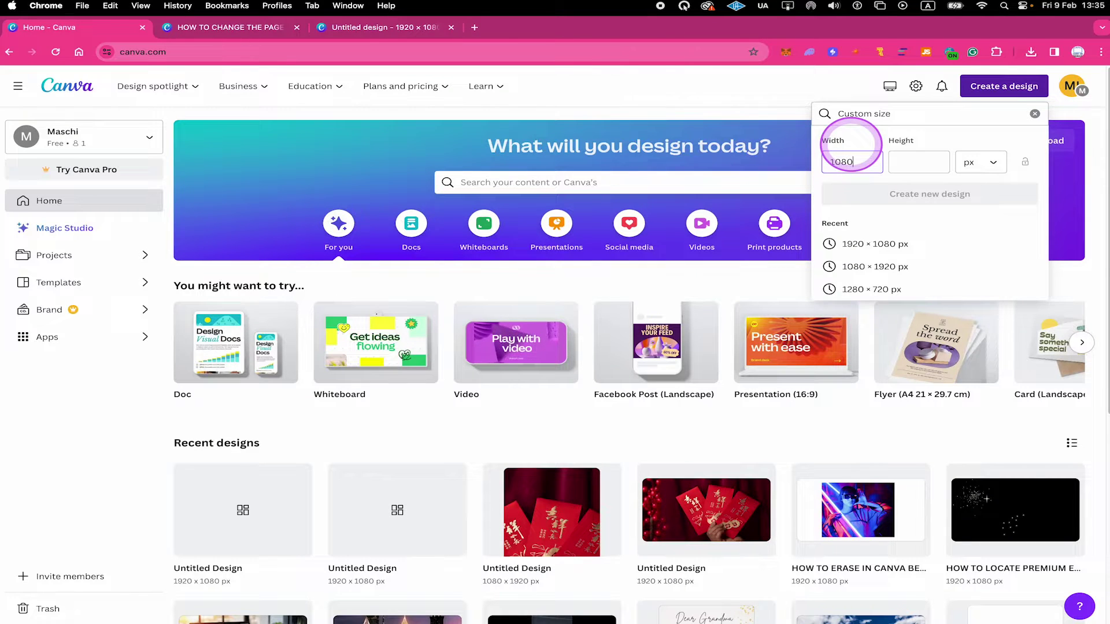
key(Tab)
text(1920)
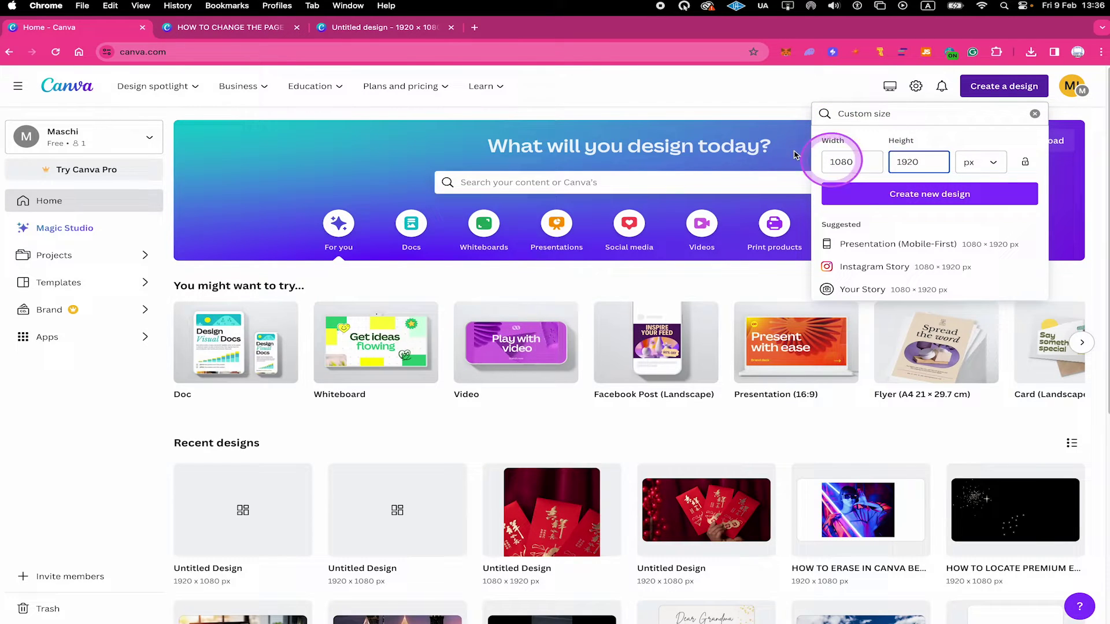
click(381, 27)
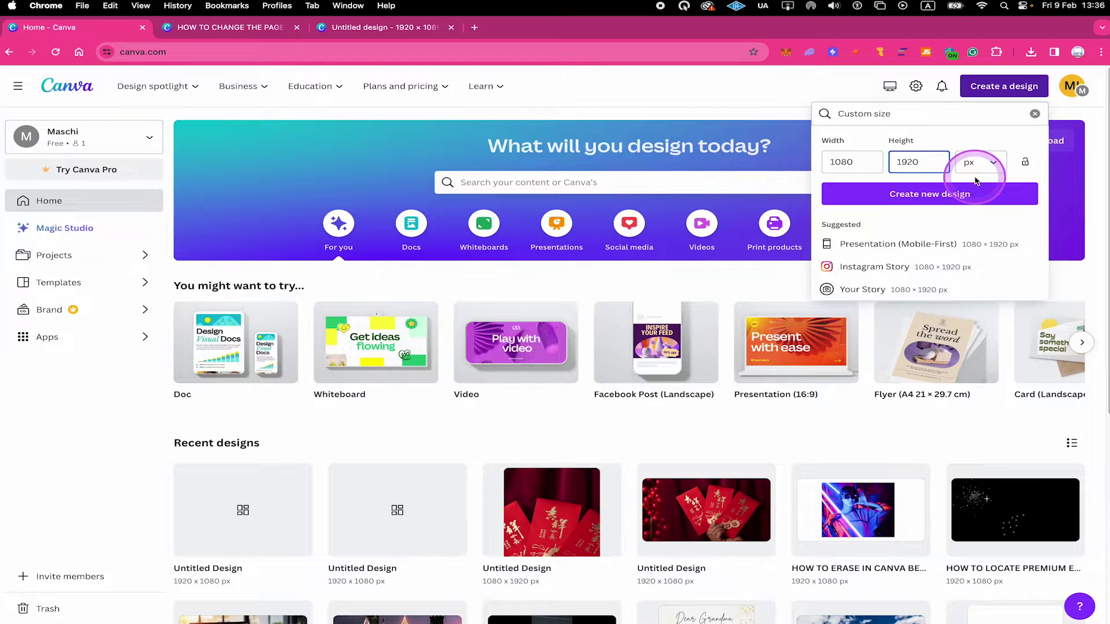
click(937, 197)
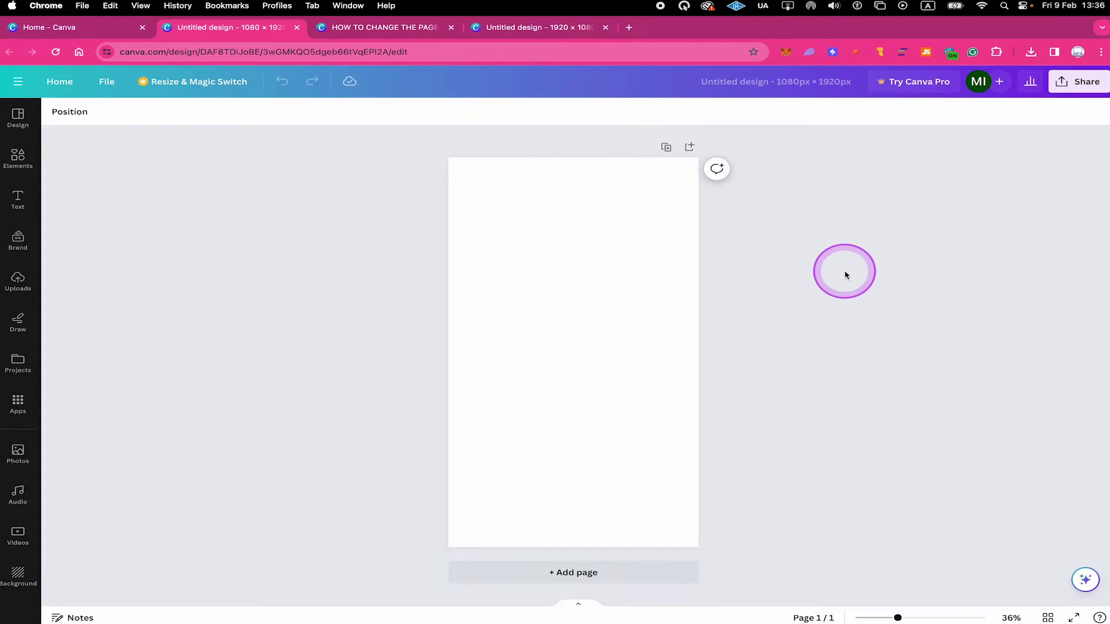
Copy the Digital BRAINSTORM page from grid view, then return to the blank portrait design.
click(519, 33)
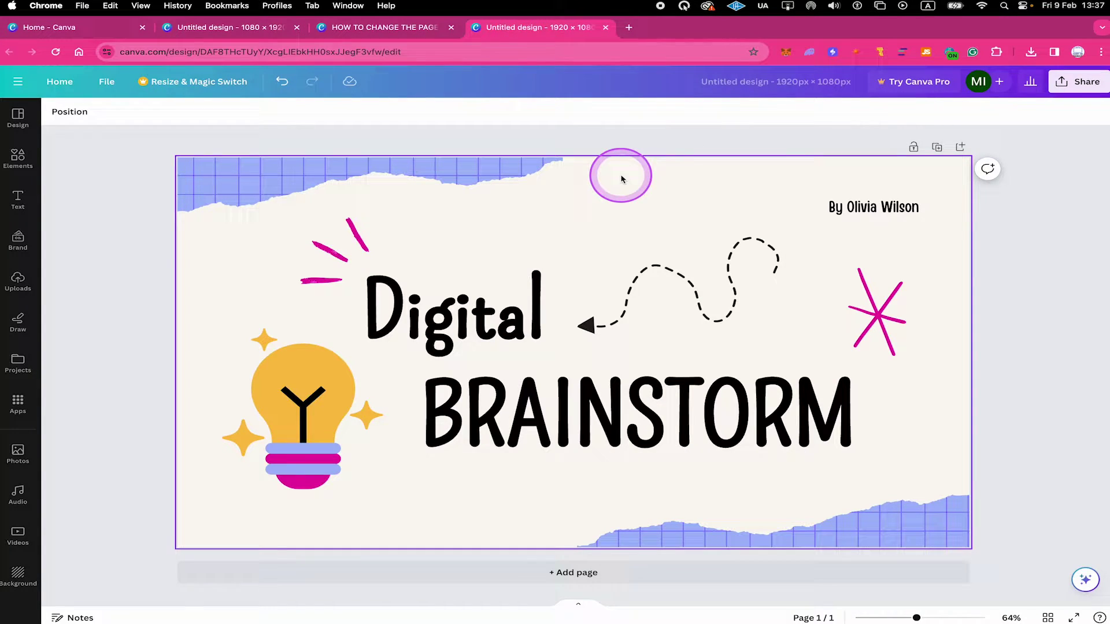
click(1048, 618)
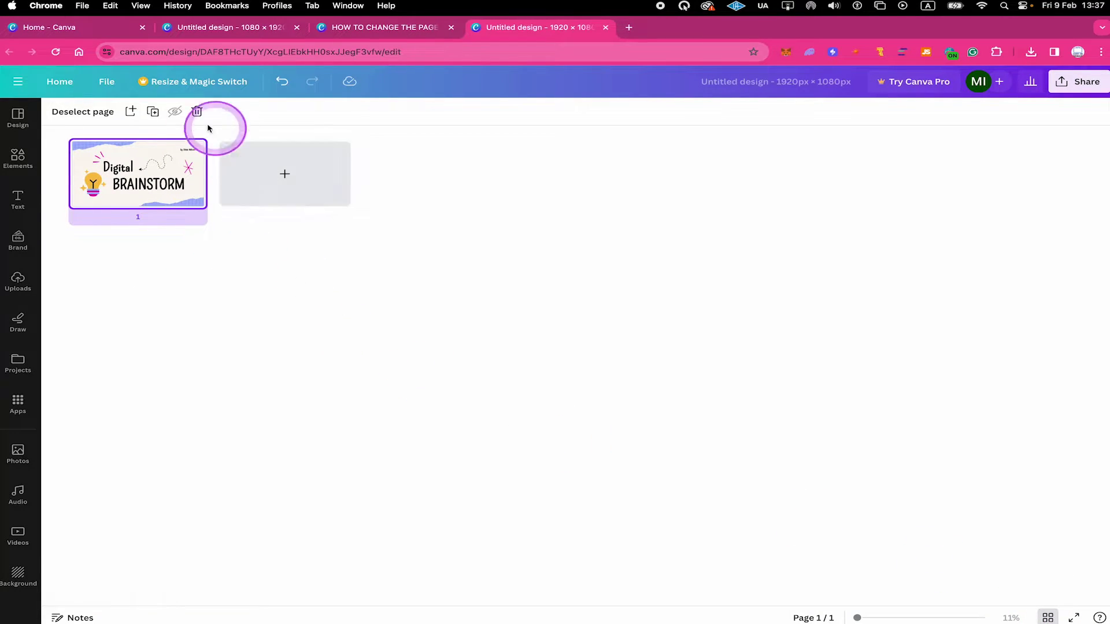
right_click(161, 176)
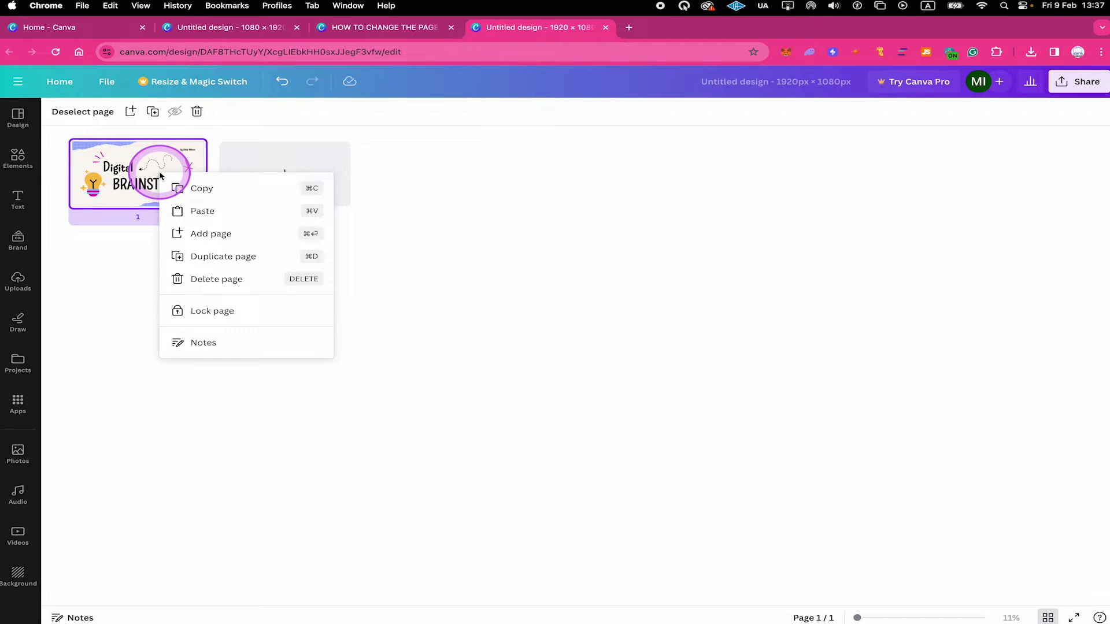
click(249, 190)
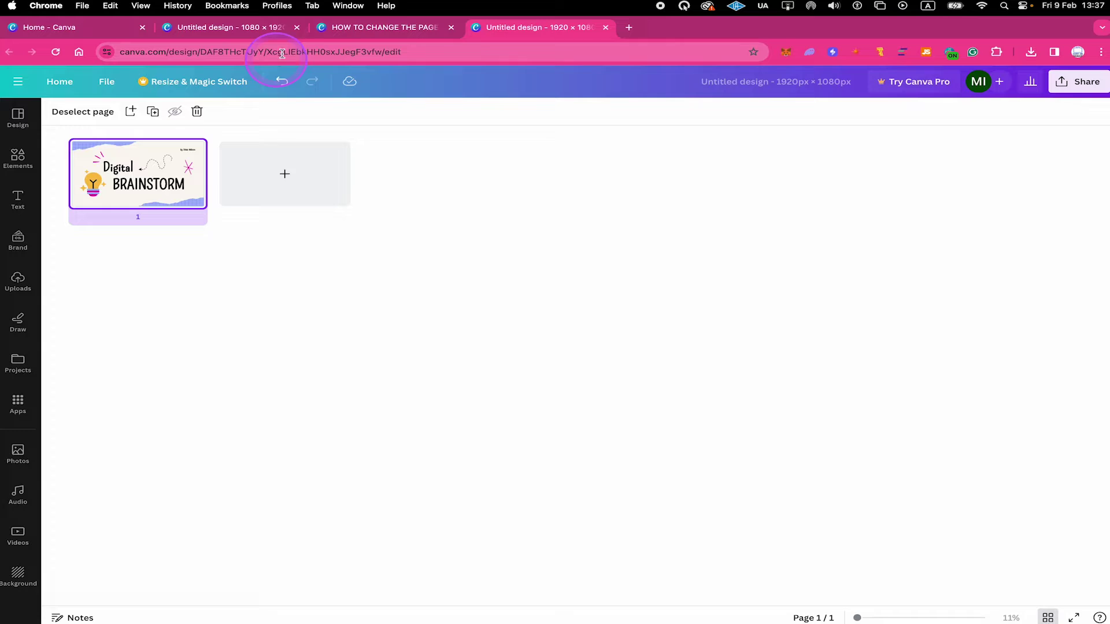
click(237, 27)
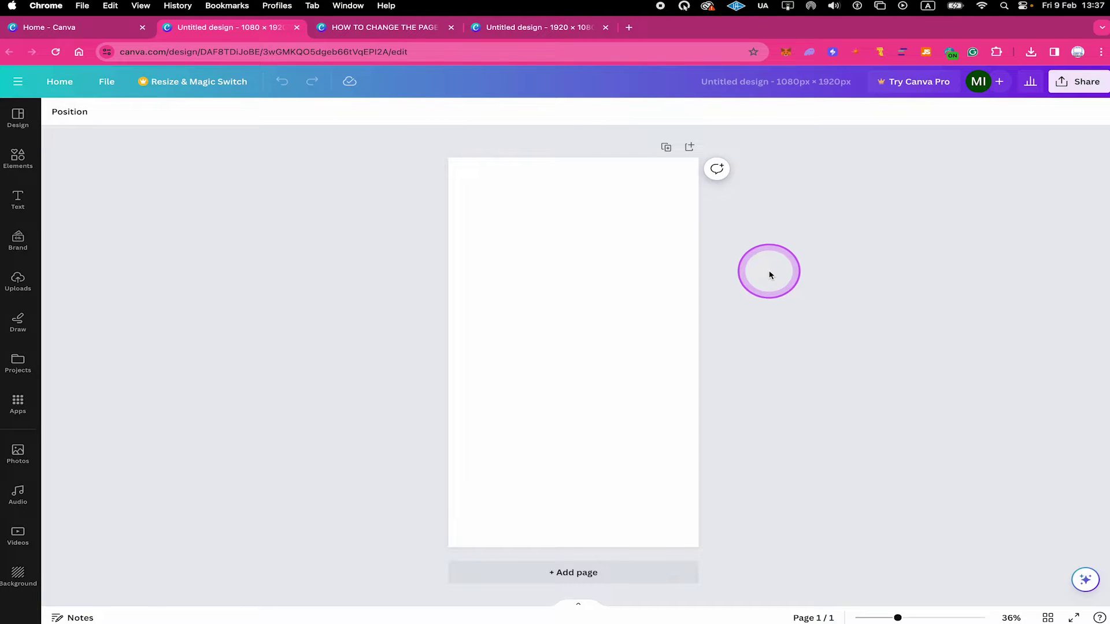
Paste the copied BRAINSTORM page into the blank 1080 × 1920 portrait design.
click(604, 290)
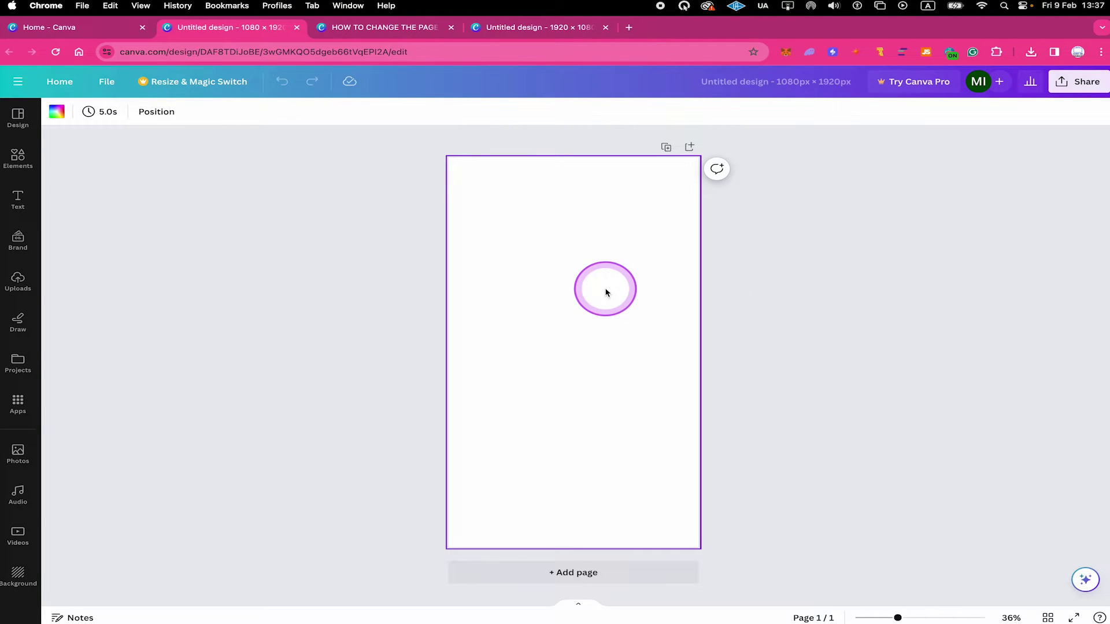
right_click(566, 260)
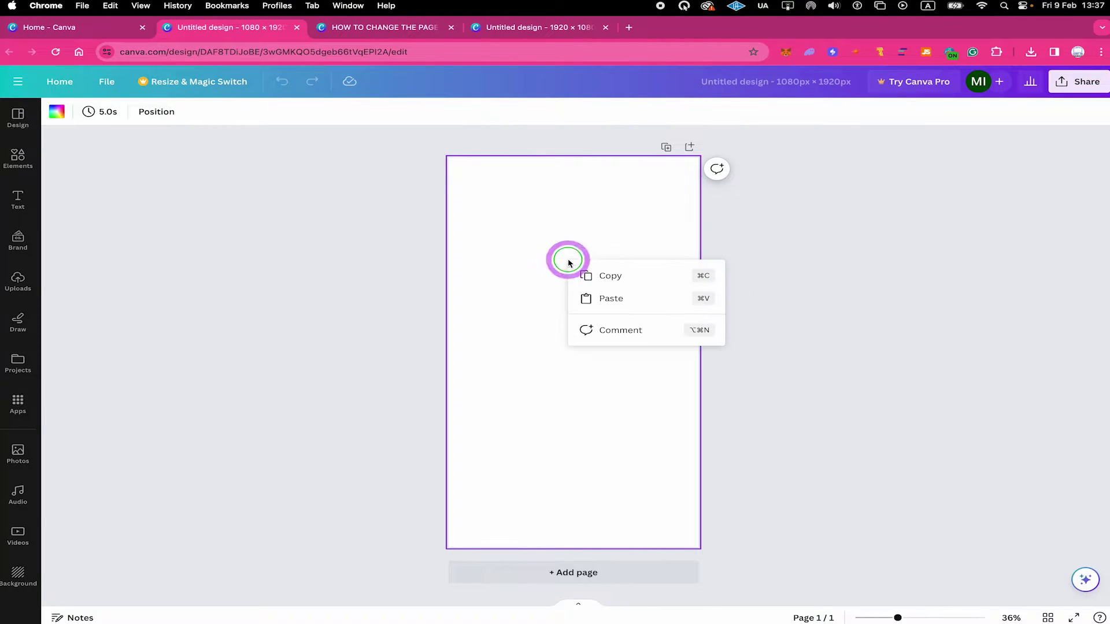
click(624, 298)
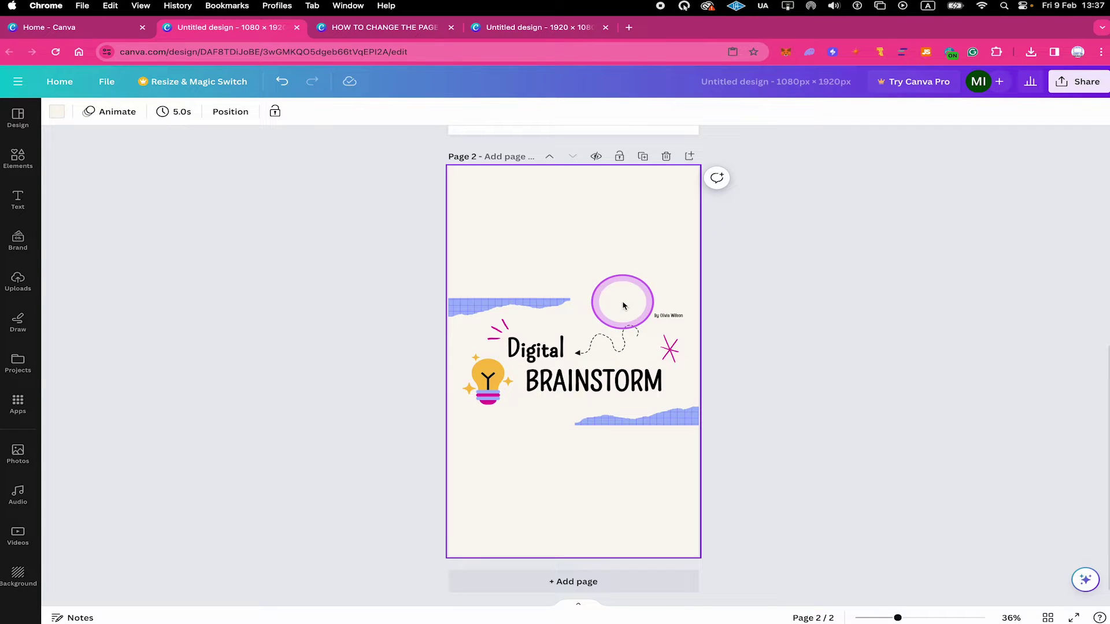
Shift the pasted layout up, then reposition and widen the blue grid strip.
drag(623, 305, 640, 331)
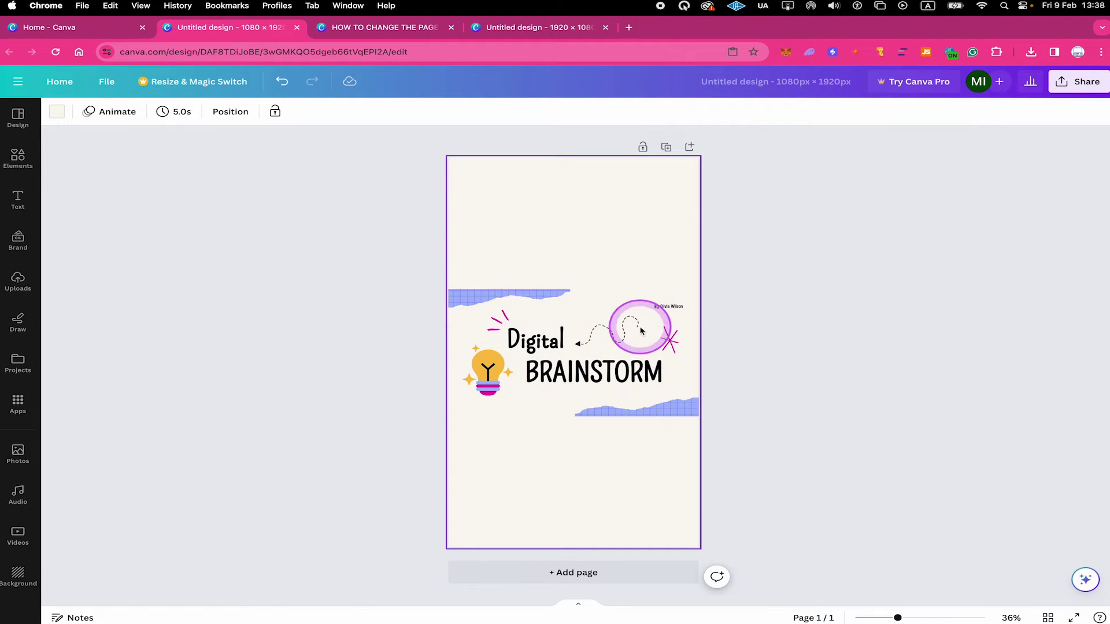
drag(505, 302, 549, 228)
mouse_move(619, 218)
mouse_down()
mouse_move(704, 178)
mouse_move(623, 220)
mouse_up()
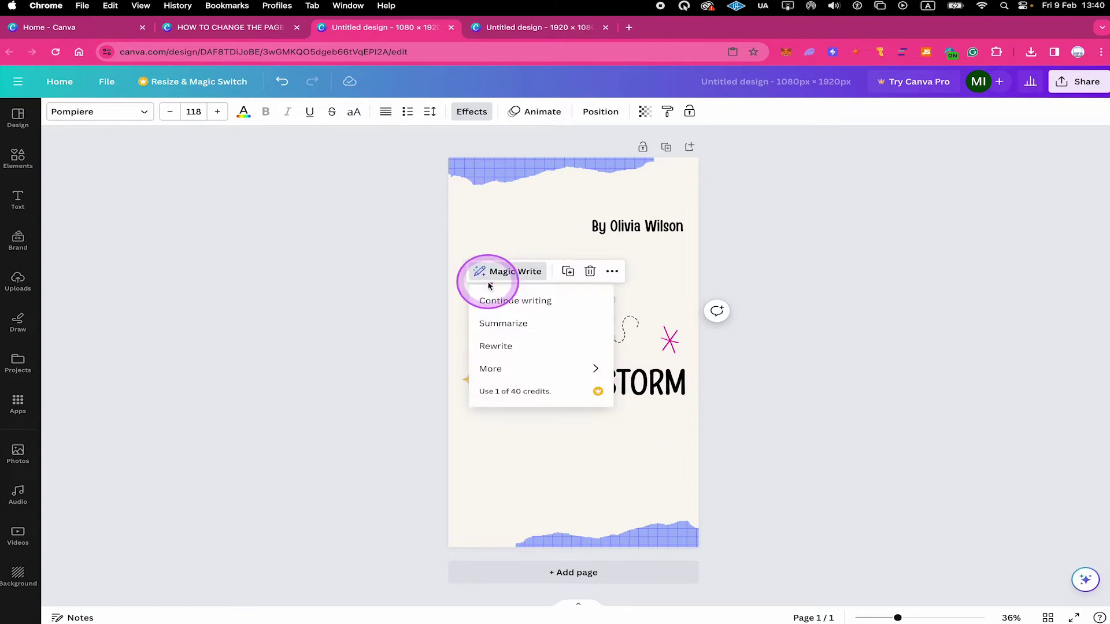
click(372, 220)
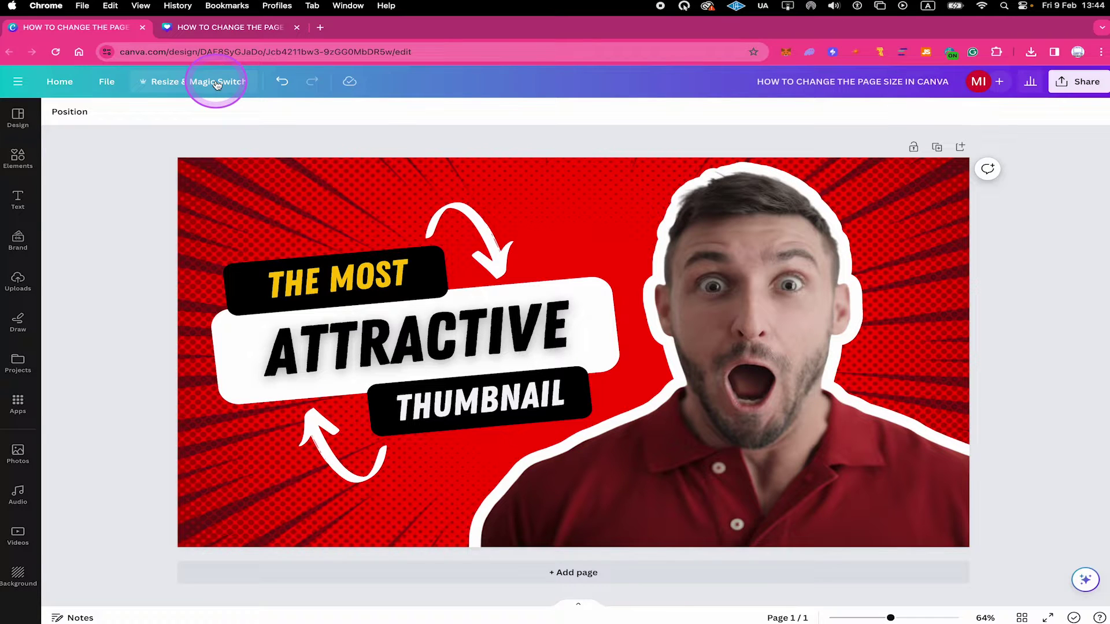
Set a custom resize of 1024 × 1024 px for the red thumbnail and continue.
click(217, 84)
scroll(263, 242, down, 1)
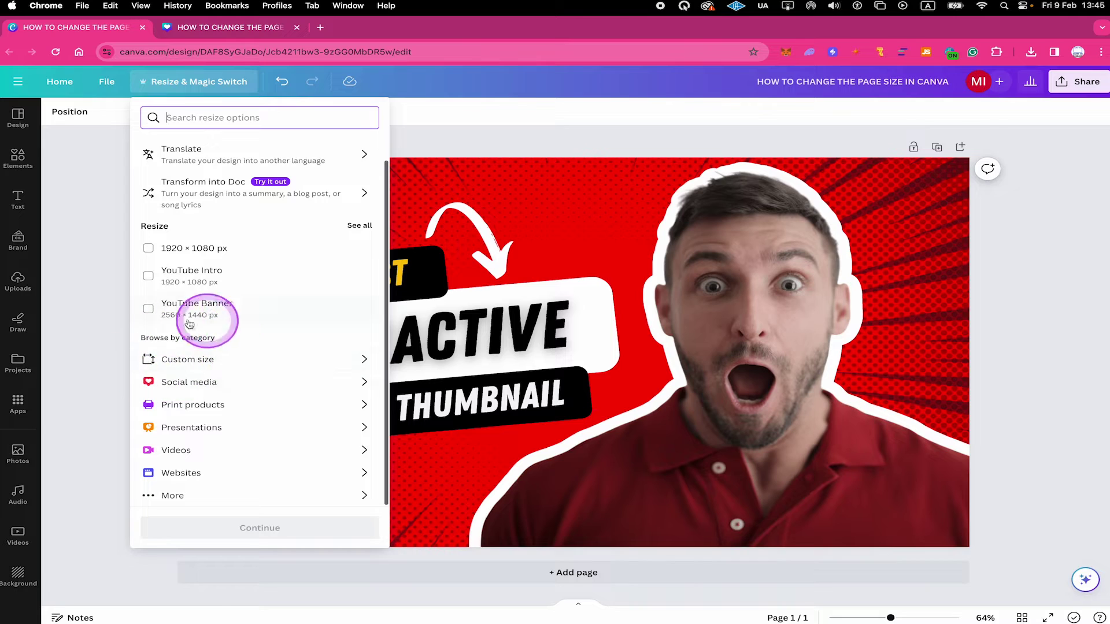
click(227, 360)
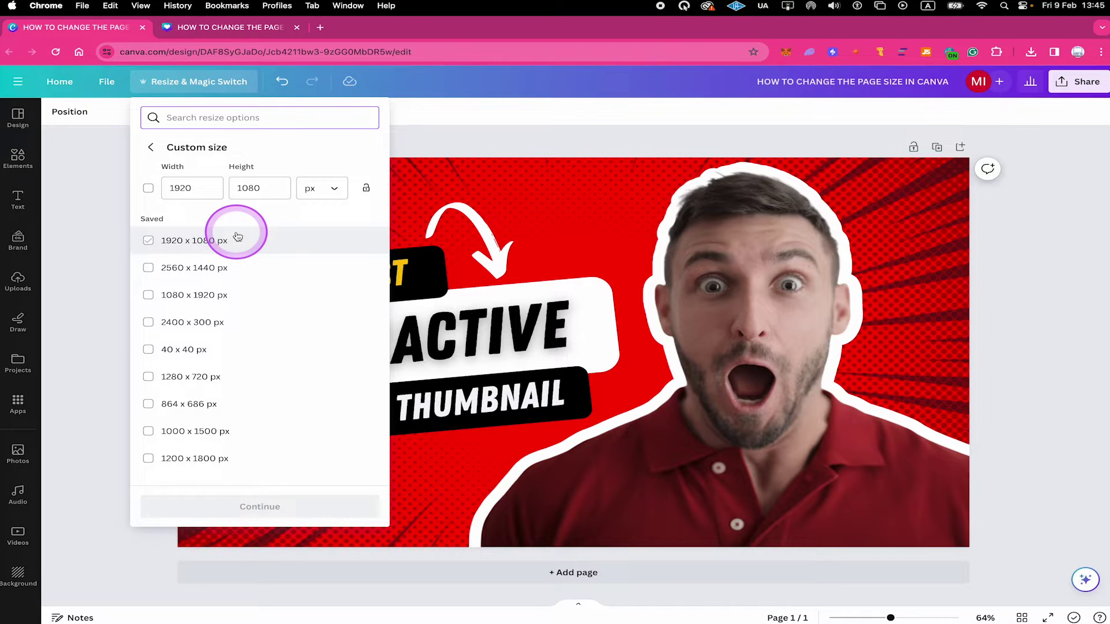
click(168, 184)
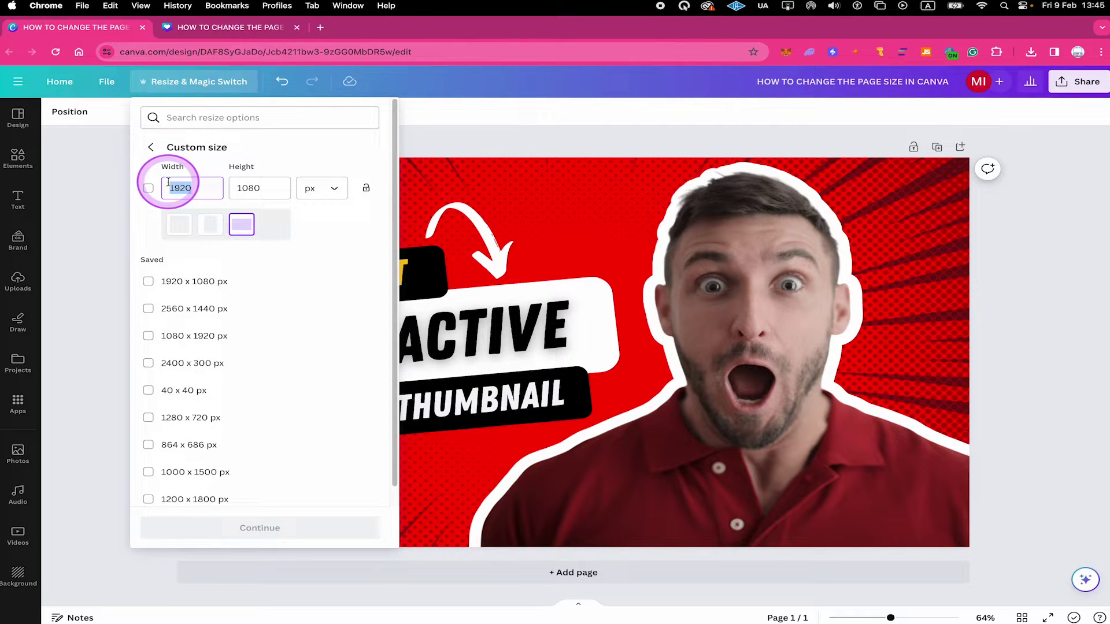
text(1024)
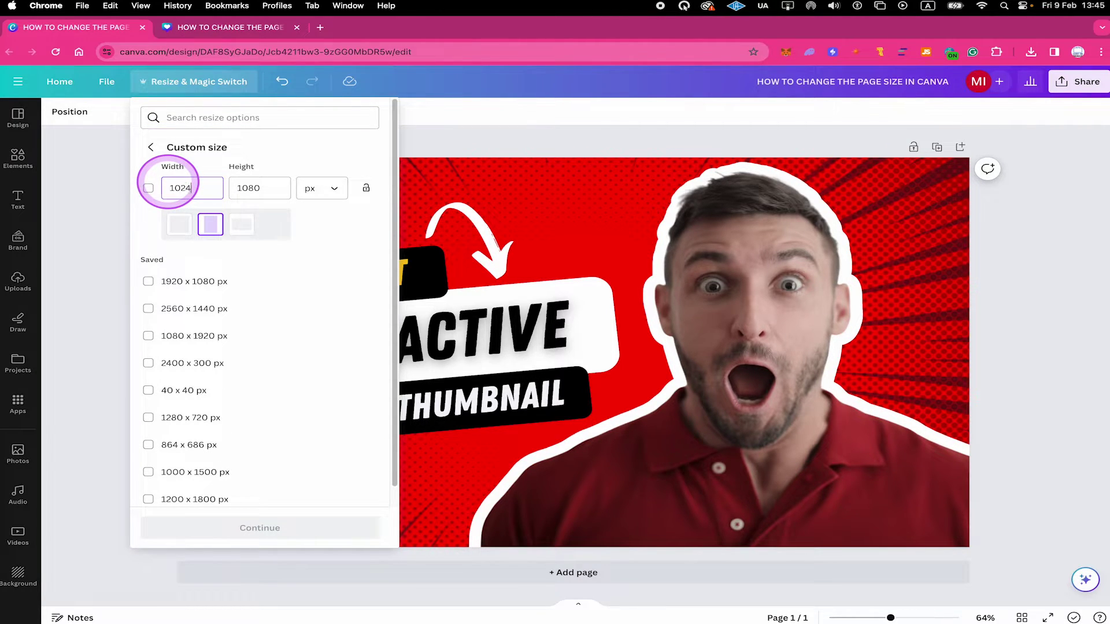
key(Tab)
text(1024)
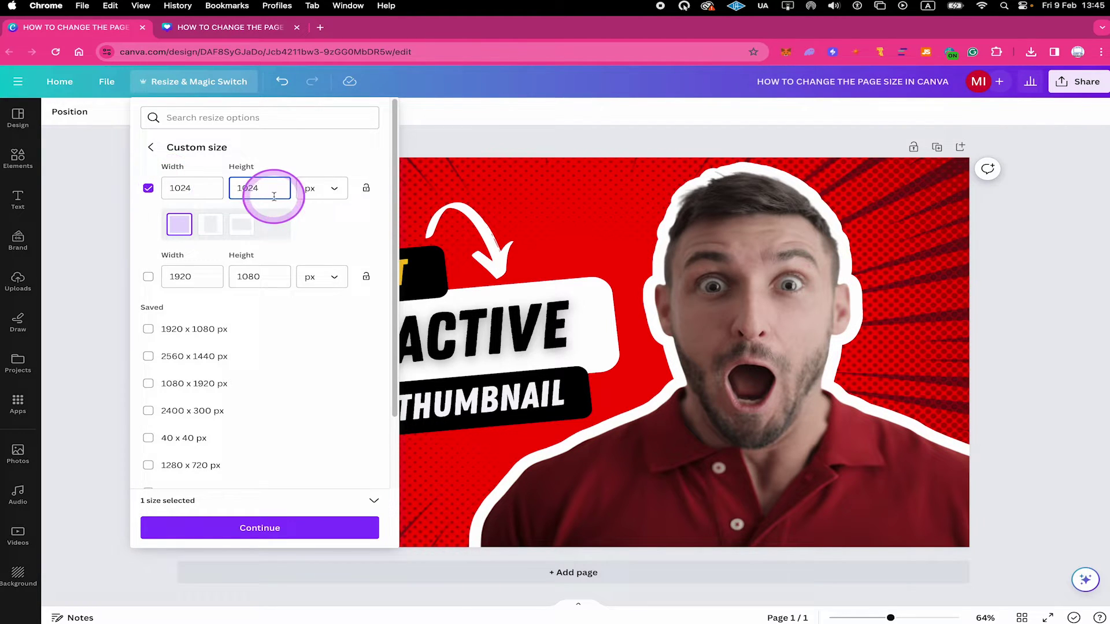
click(267, 531)
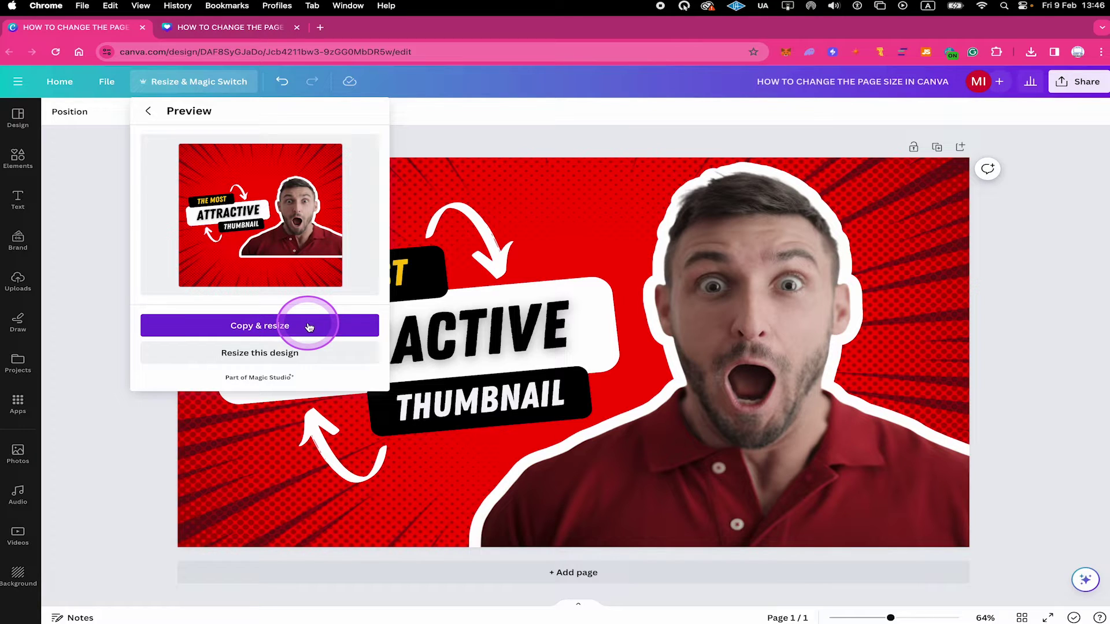
Open a resized 1024 × 1024 copy and enlarge the title group, moving it up.
click(309, 327)
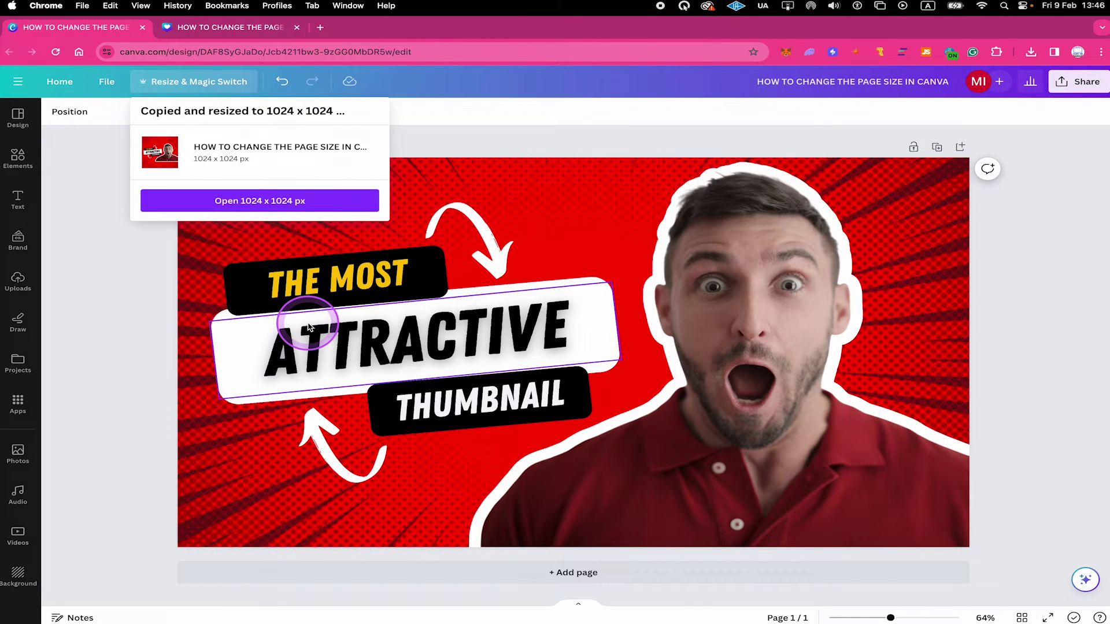
click(289, 202)
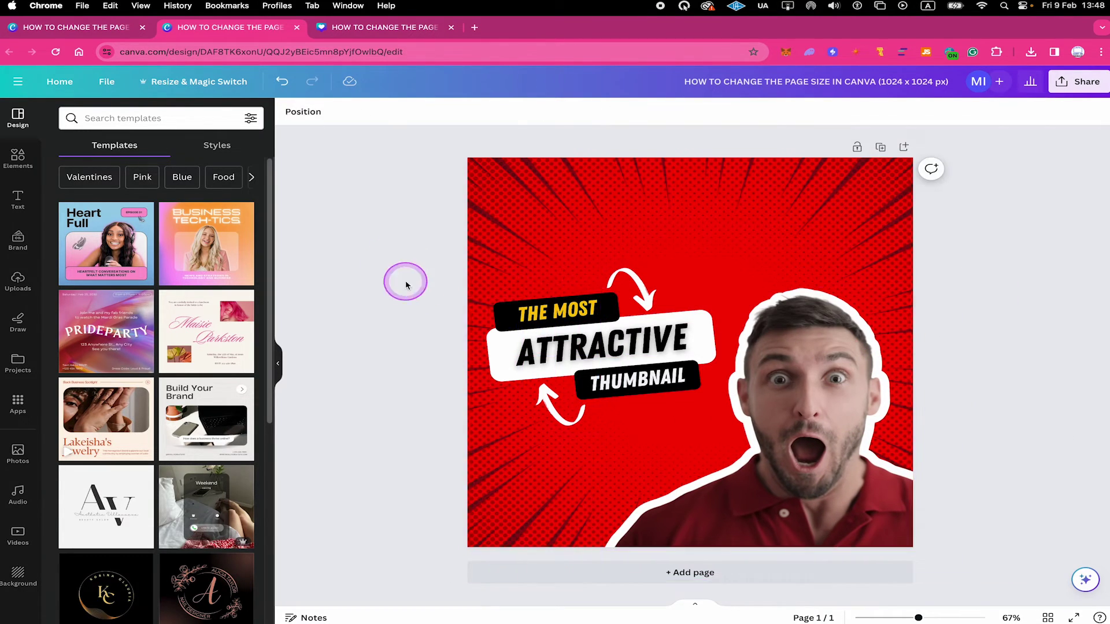
drag(454, 249, 558, 347)
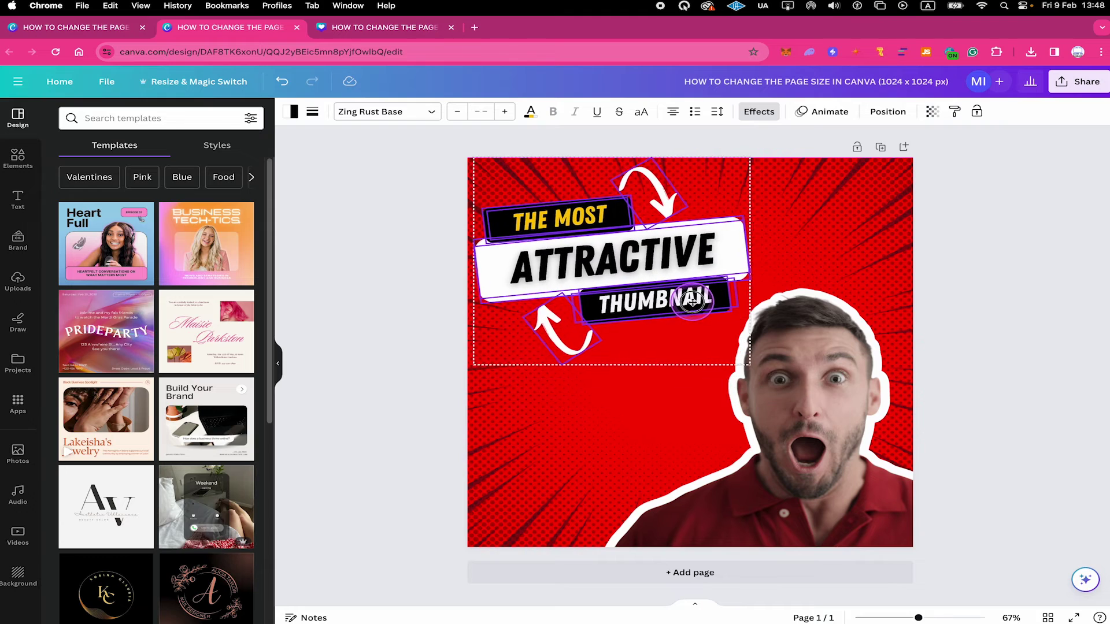
drag(692, 300, 697, 305)
Try enlarging the man's photo, then undo the change and deselect it.
click(689, 462)
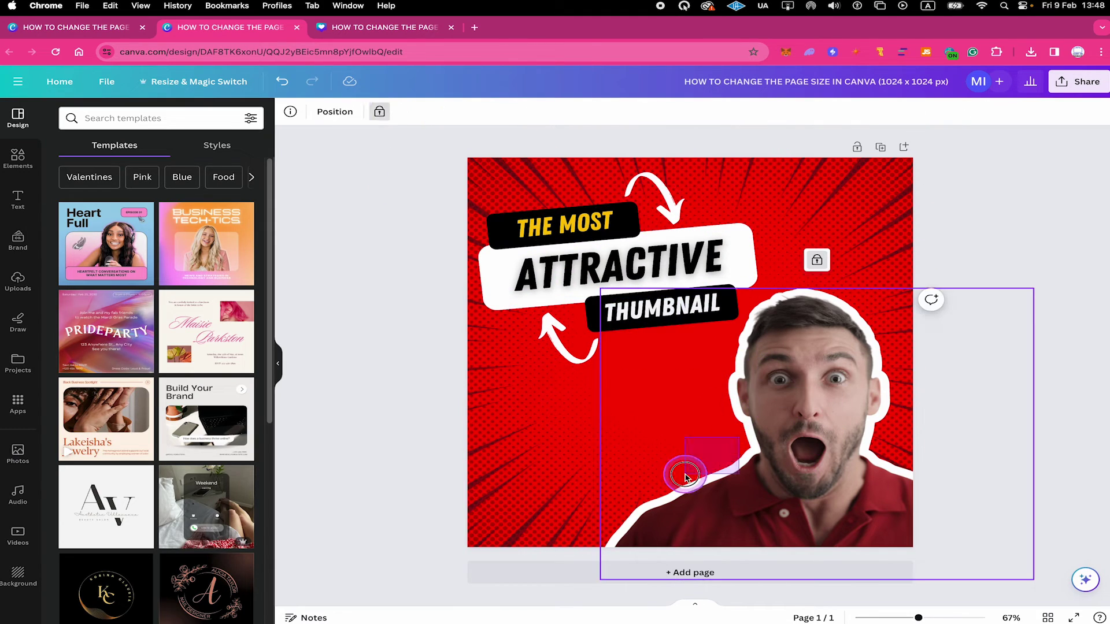
drag(1035, 289, 1068, 295)
key(ctrl+z)
click(381, 209)
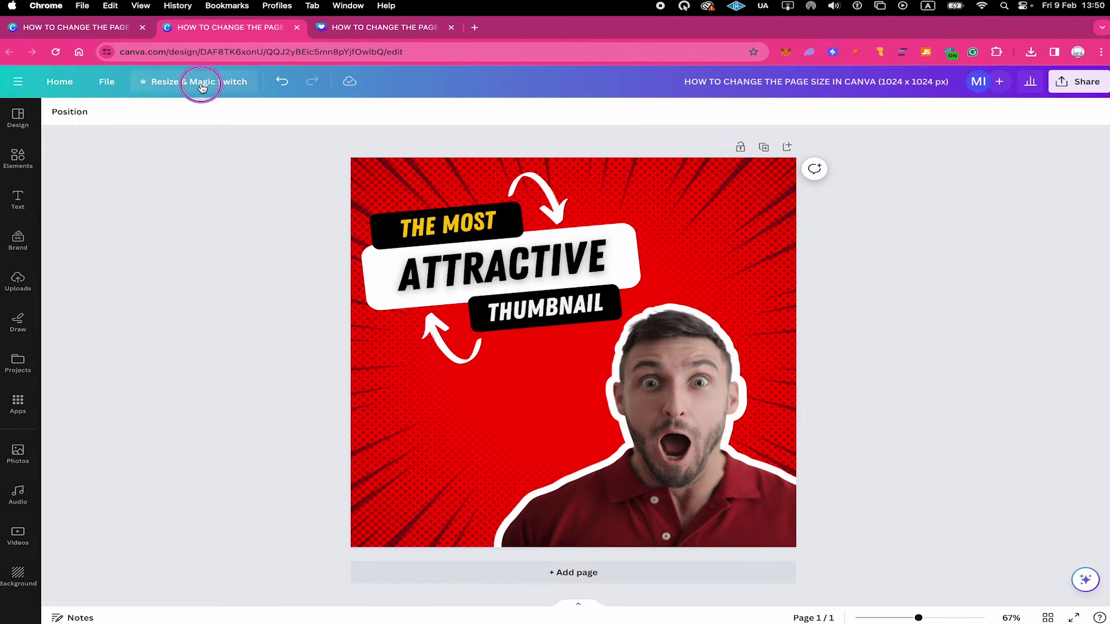
Pick the Facebook Ad (1200 × 628 px) social media preset as the new size.
click(202, 83)
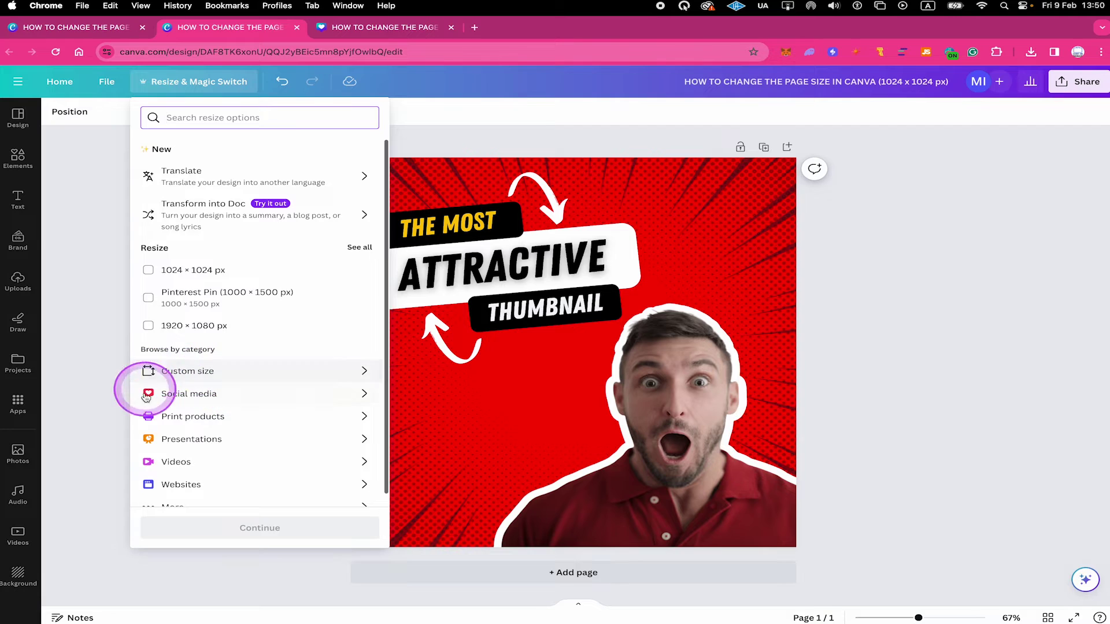
click(227, 396)
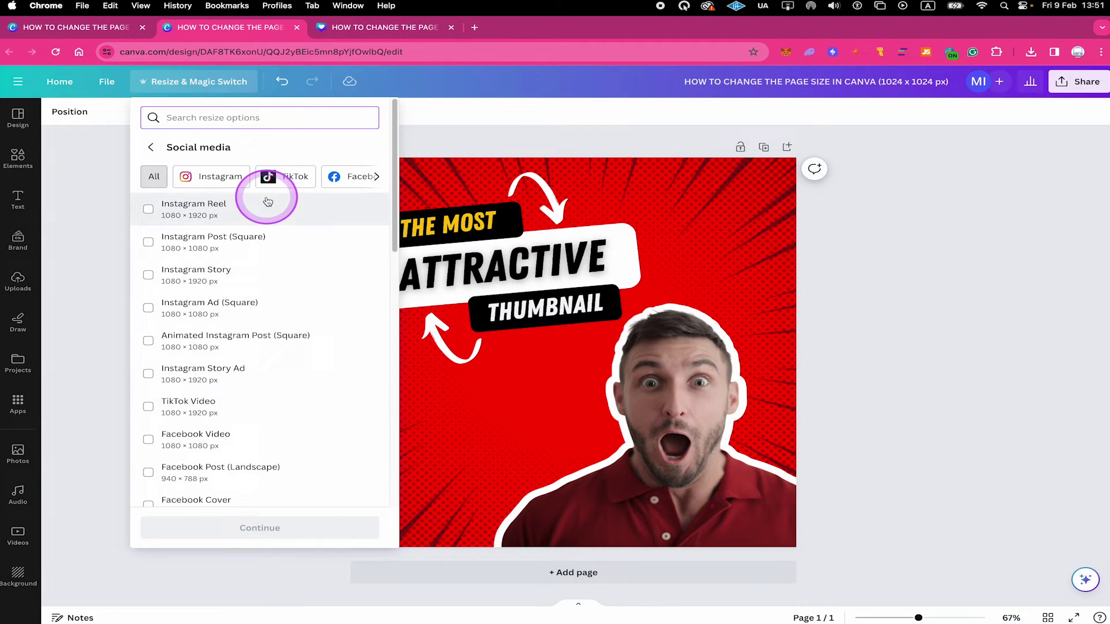
scroll(226, 289, down, 1)
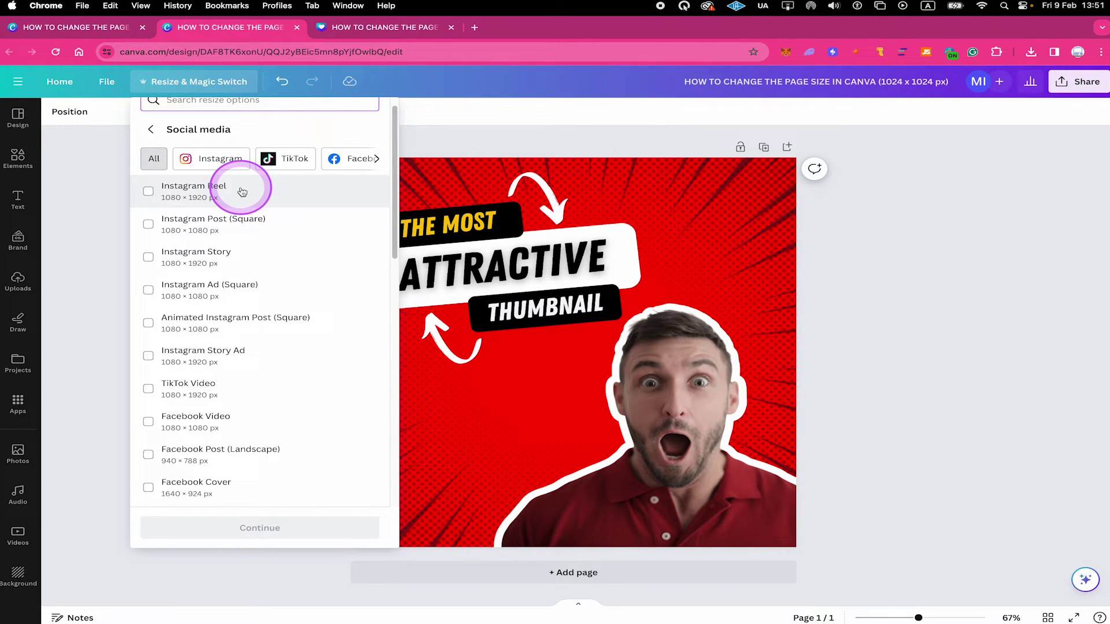
scroll(257, 189, down, 5)
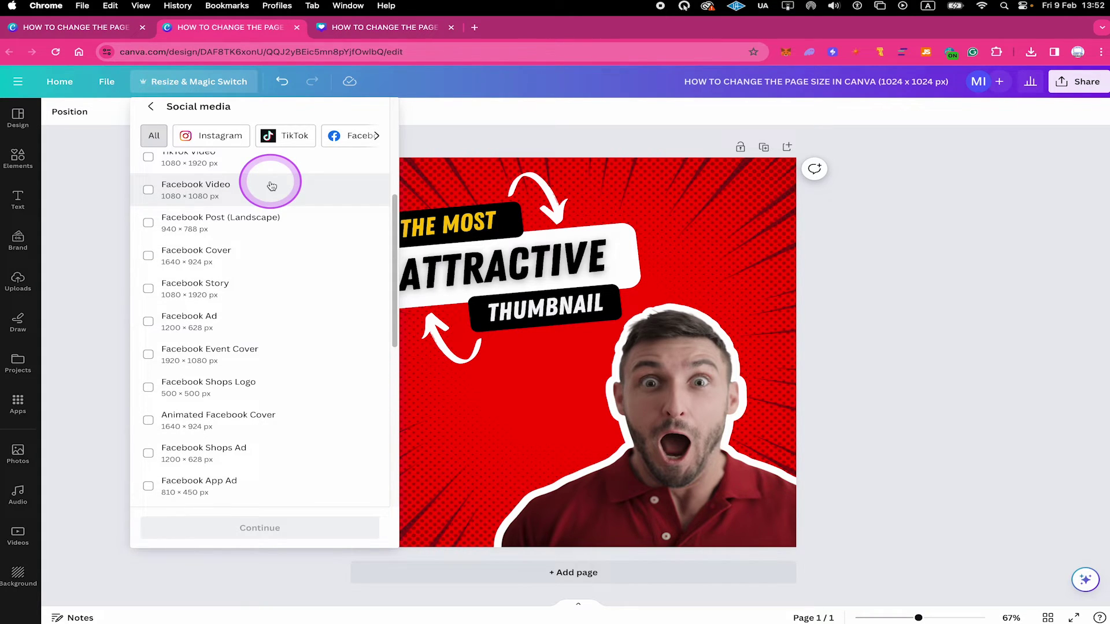
click(149, 323)
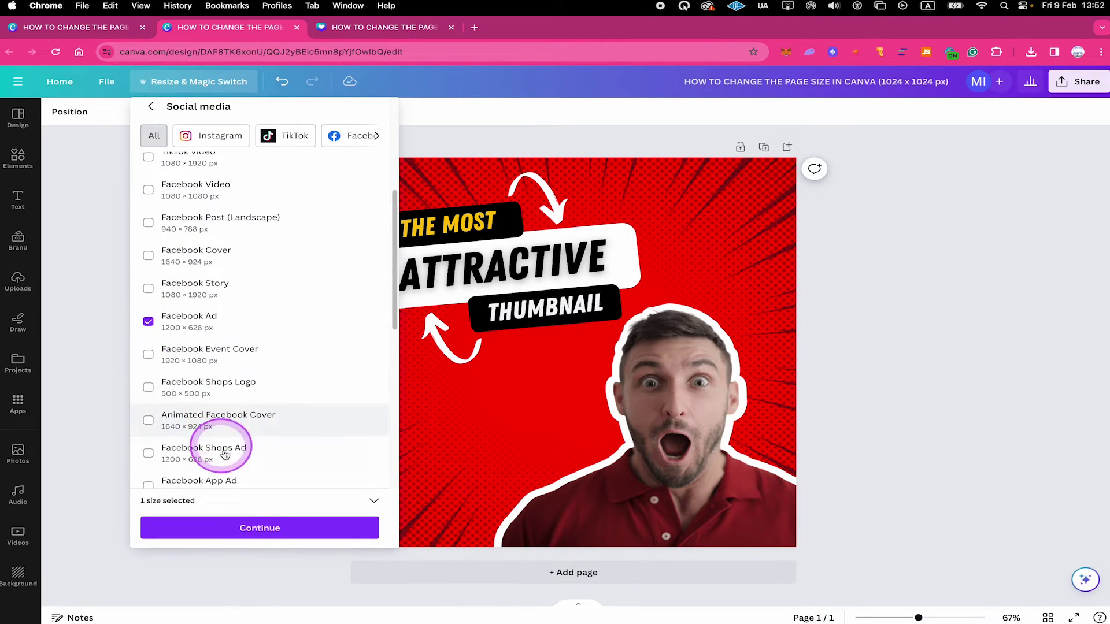
click(260, 527)
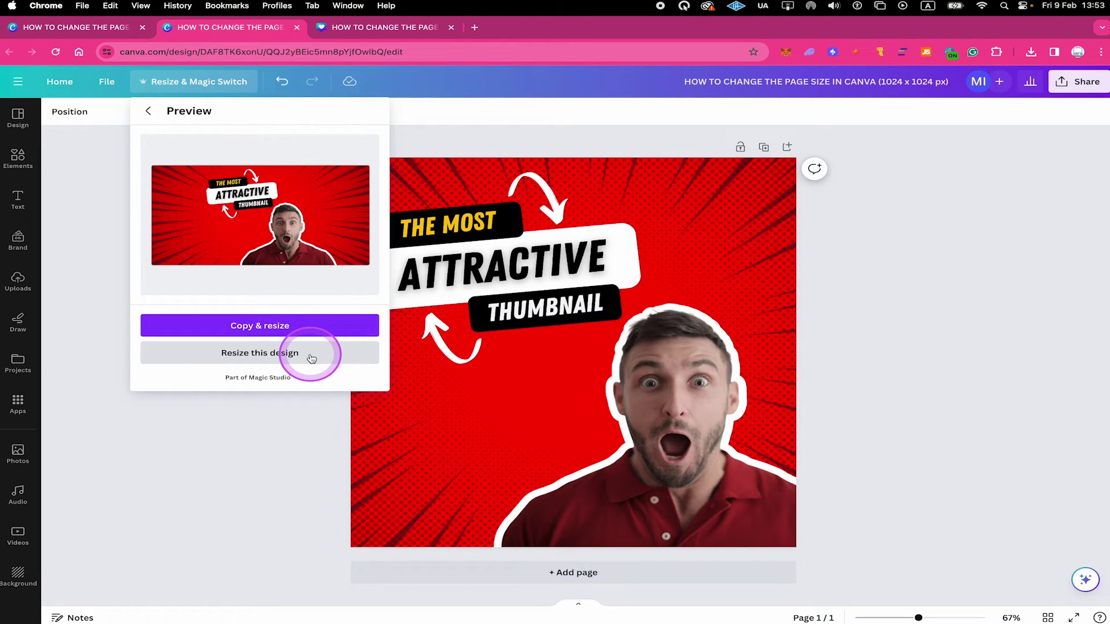
Open a resized Facebook Ad copy and move the title group up and left.
click(311, 326)
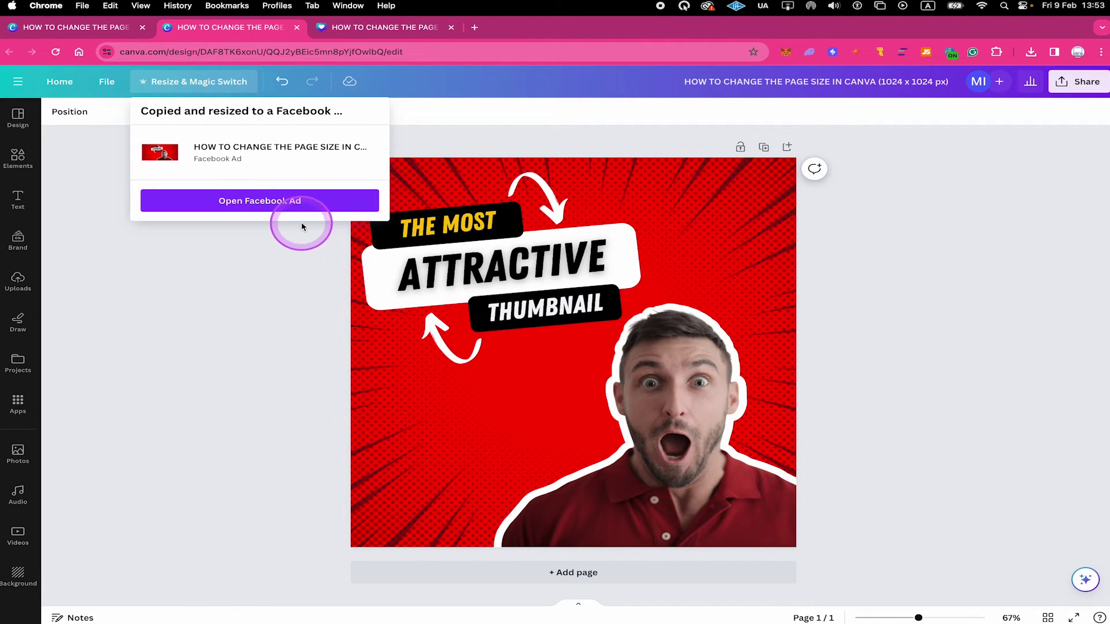
click(295, 202)
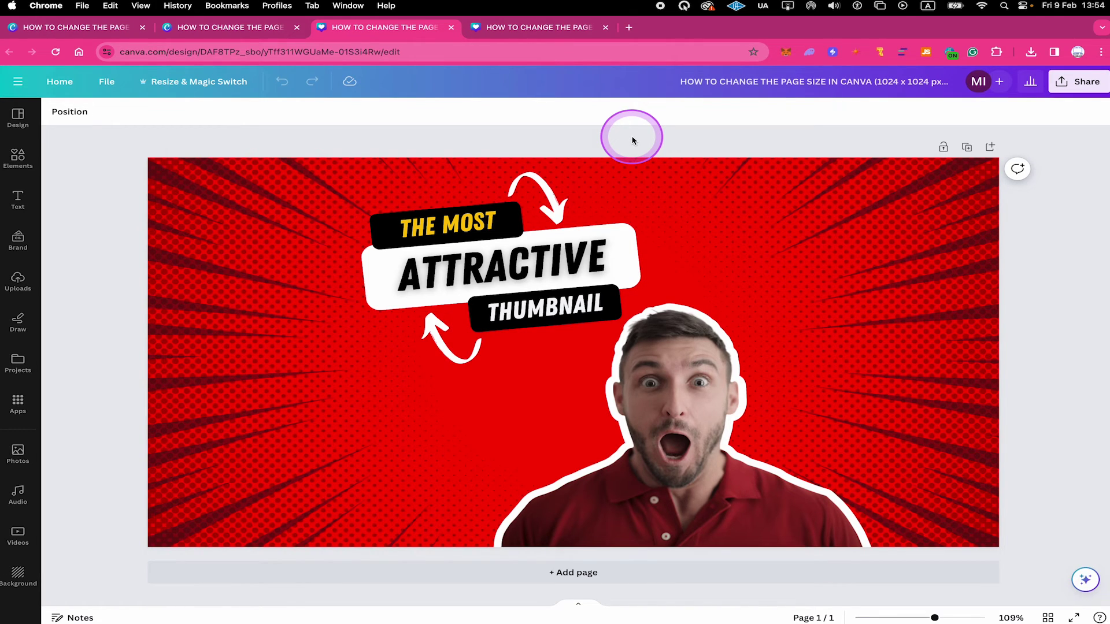
drag(307, 143, 486, 365)
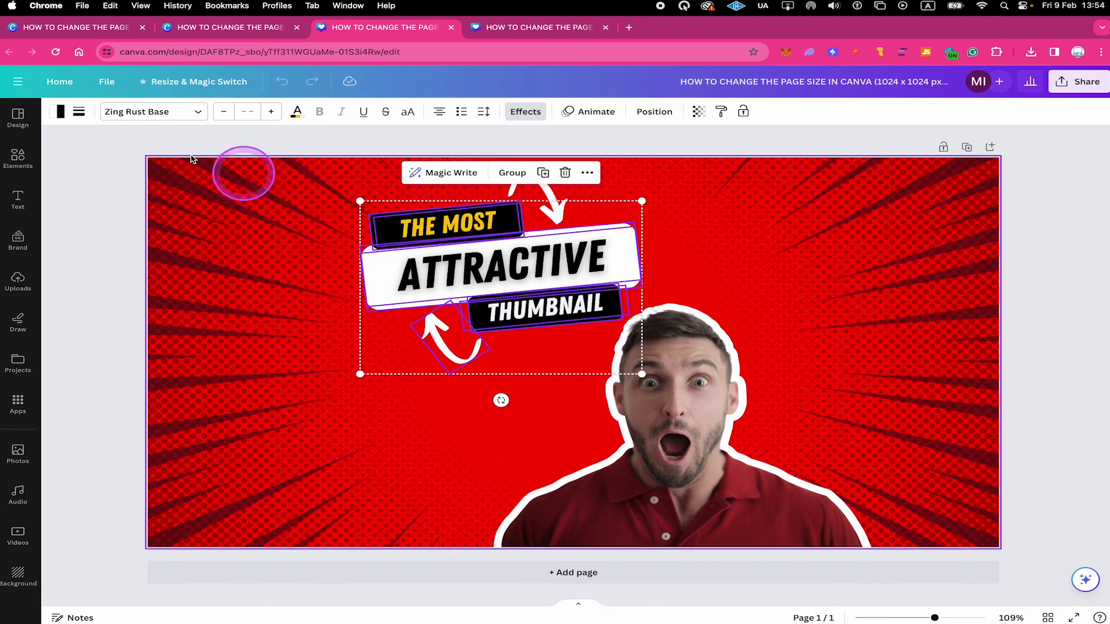
drag(468, 257, 310, 233)
click(653, 178)
Enlarge the man's photo and stretch the curved arrow wider.
click(705, 383)
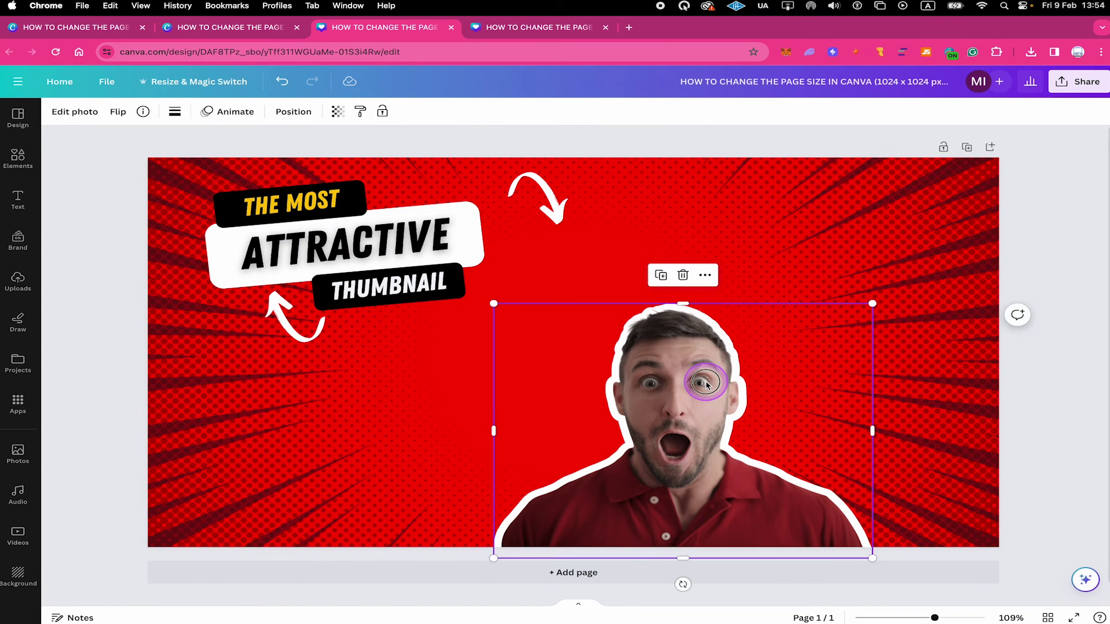
drag(872, 304, 1002, 218)
click(590, 219)
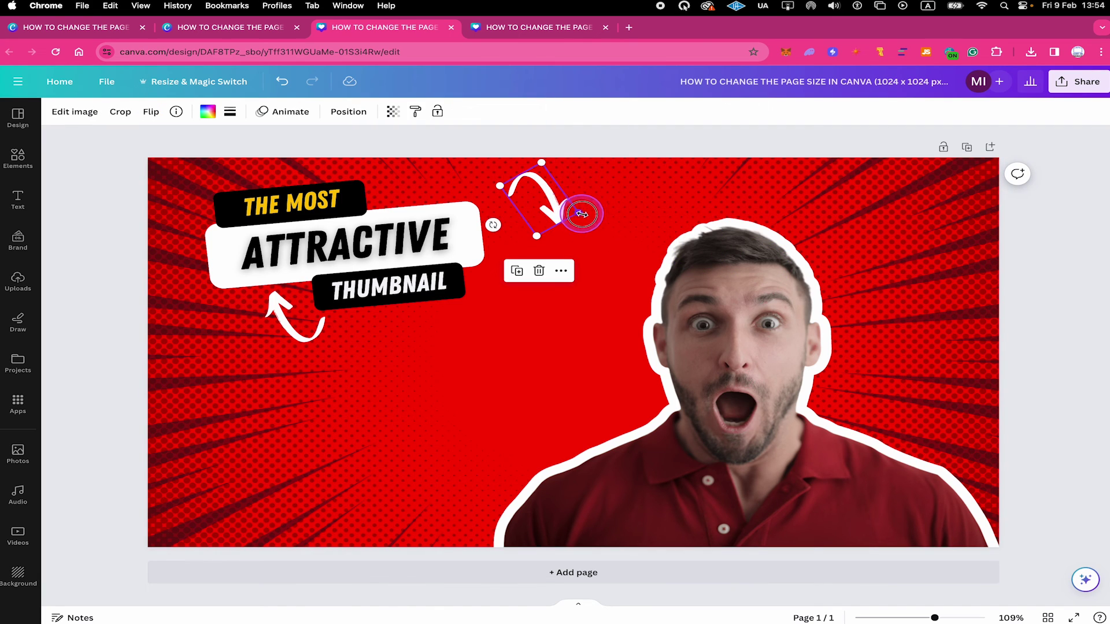
drag(582, 214, 647, 245)
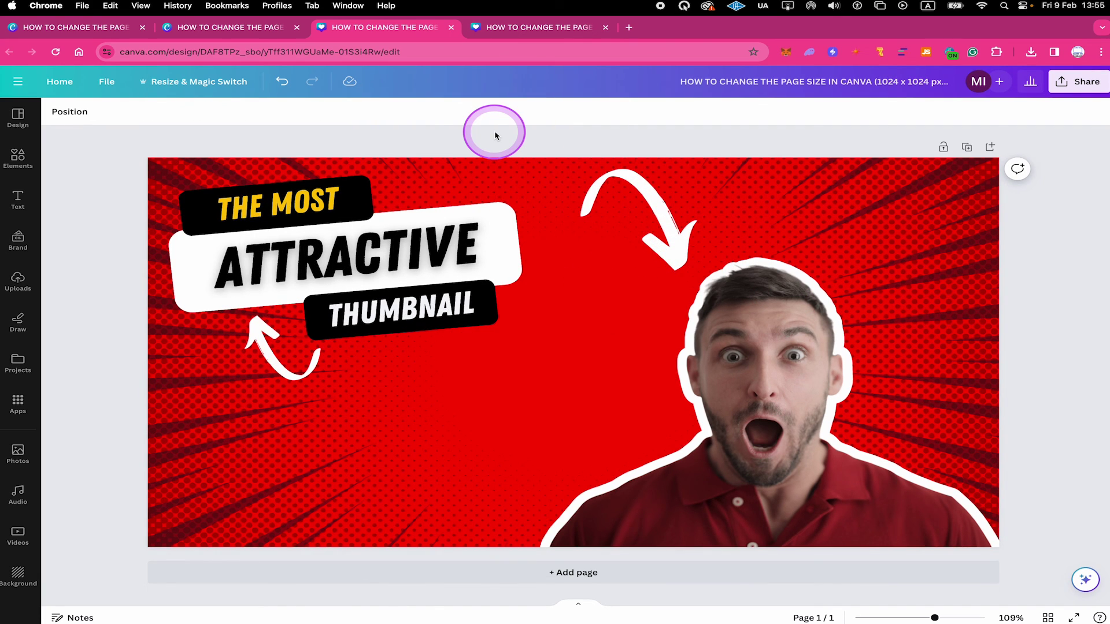